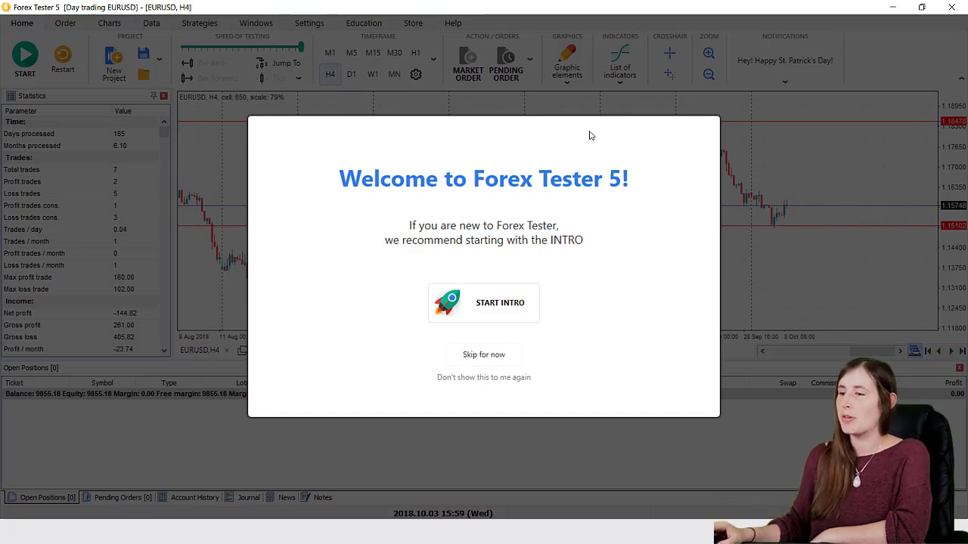
Step: Skip the Welcome dialog to reveal the EURUSD 4-hour chart
click(504, 354)
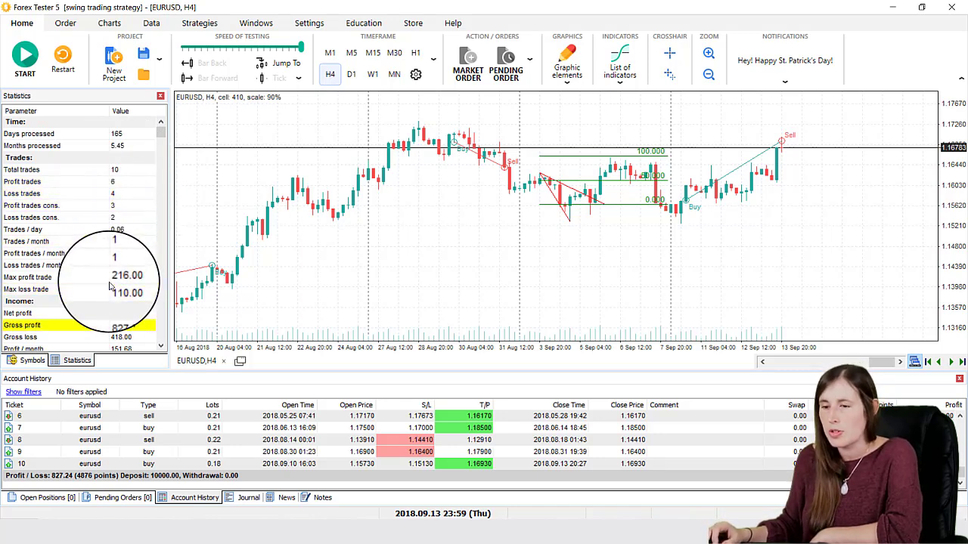
Step: Scroll through the swing strategy's Statistics panel to review its test results
scroll(110, 286, down, 3)
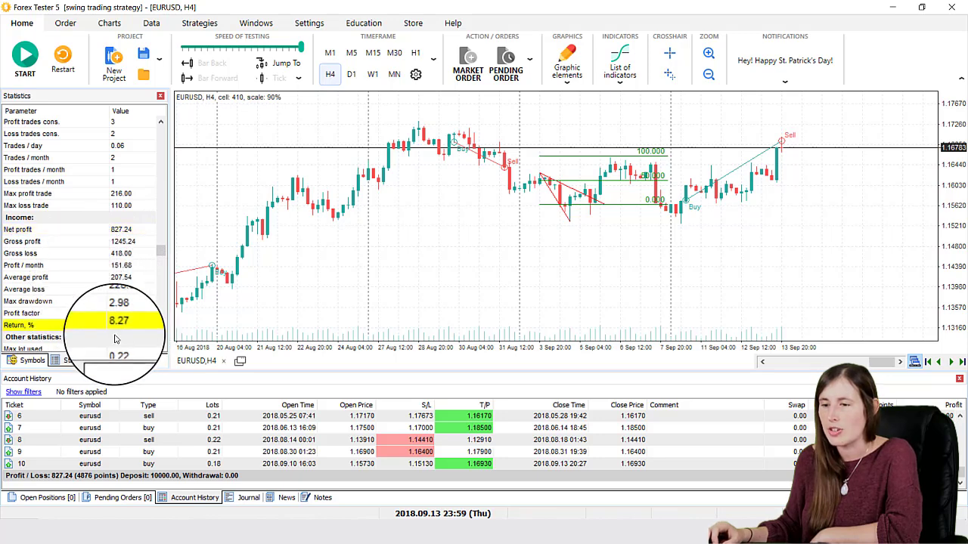
scroll(113, 280, down, 5)
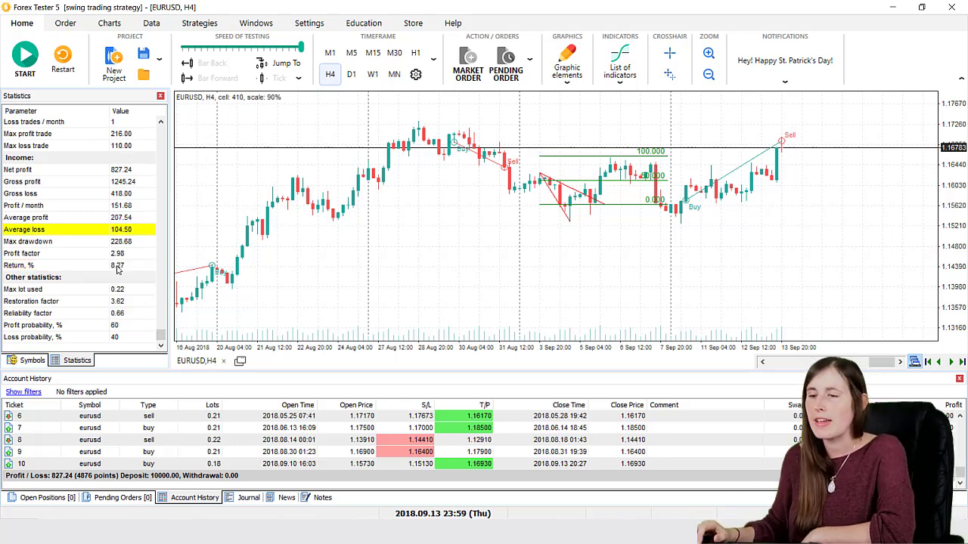
scroll(113, 268, up, 5)
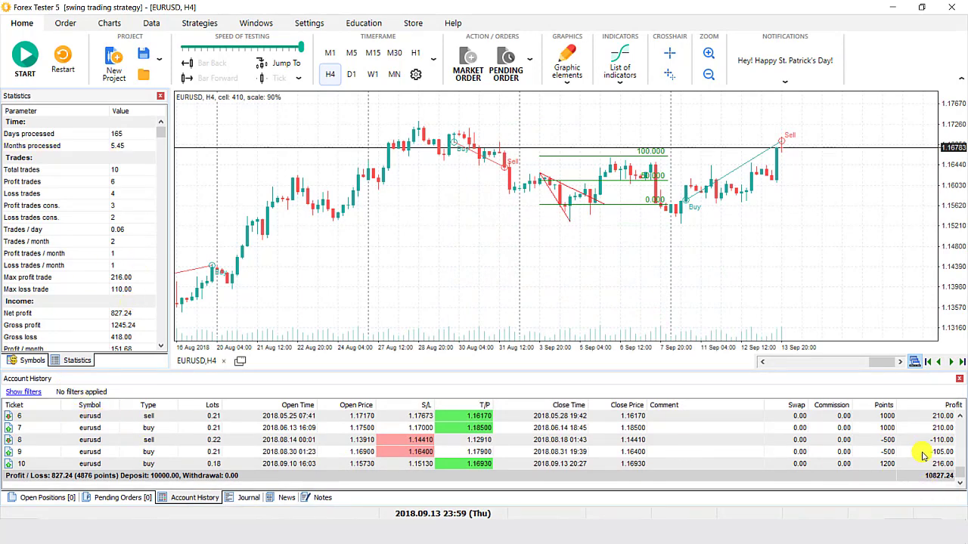
Step: Inspect history trades 2, 3 and losing trade 5, plus the overall profit total
scroll(960, 474, up, 3)
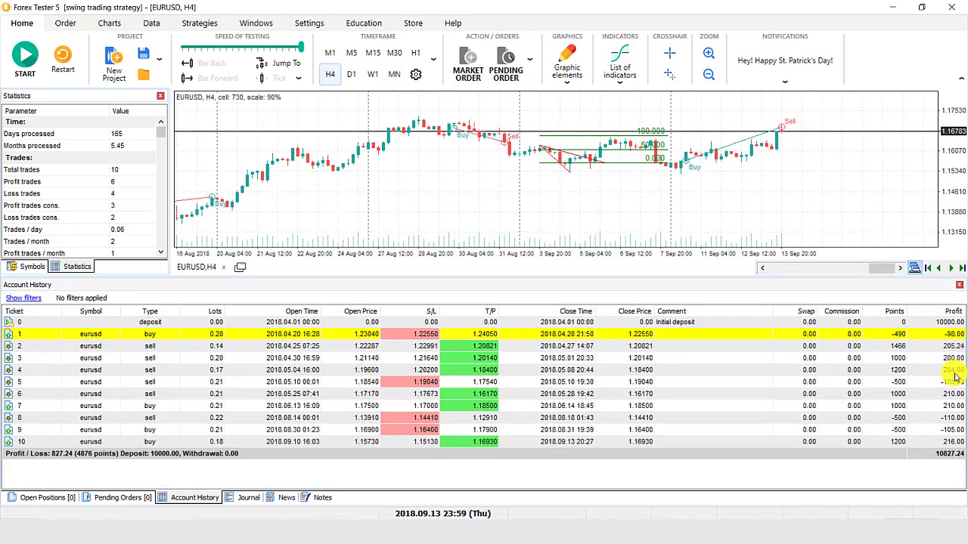
click(930, 347)
click(930, 359)
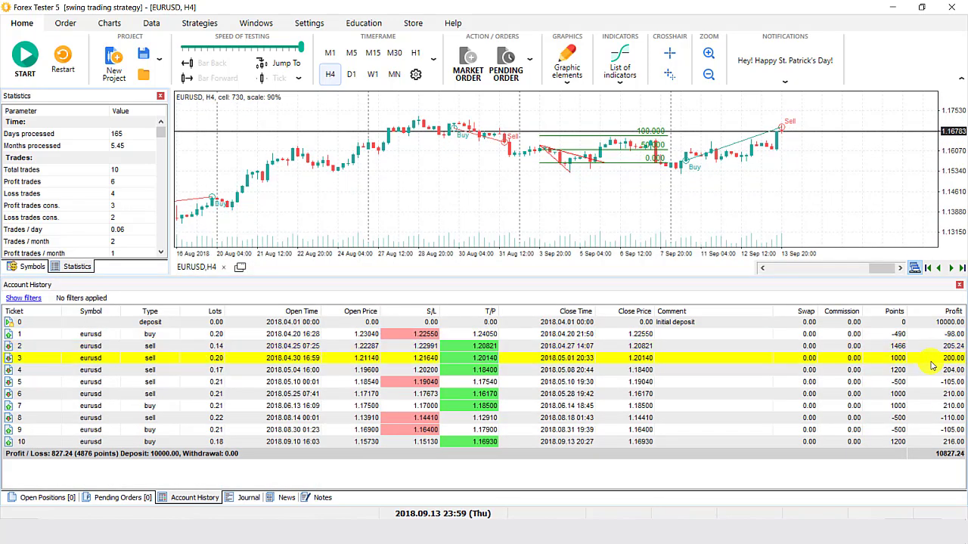
click(930, 384)
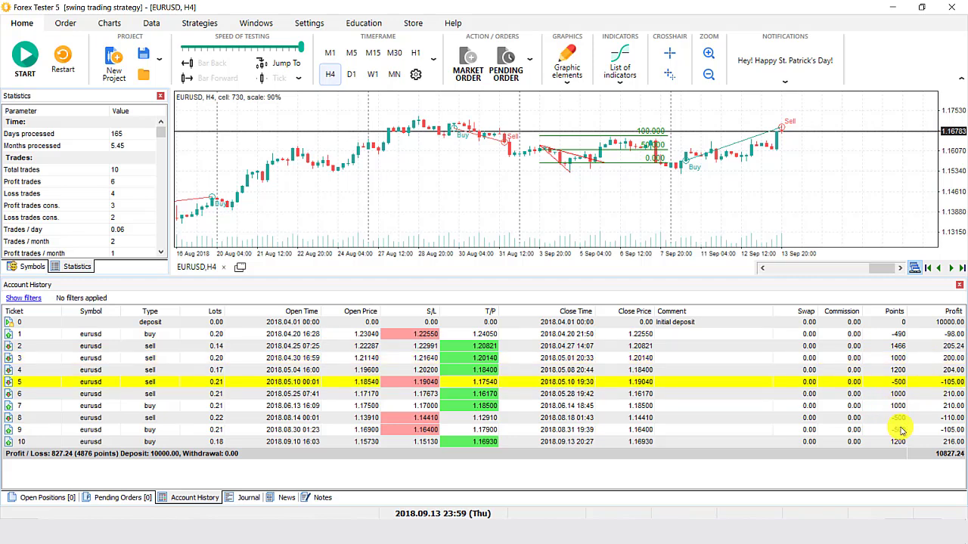
click(941, 454)
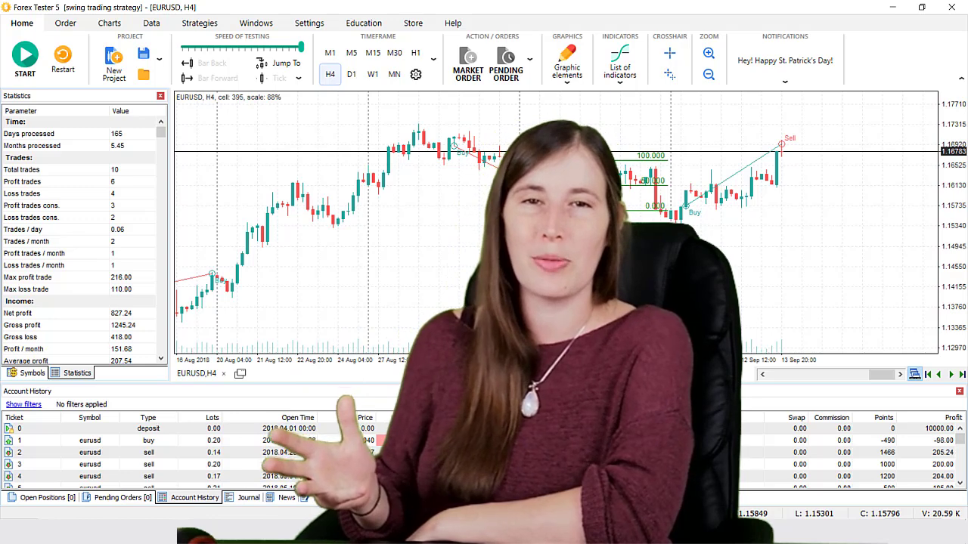
Step: Run the swing strategy test forward to 1 October 2018, then pause it
click(31, 59)
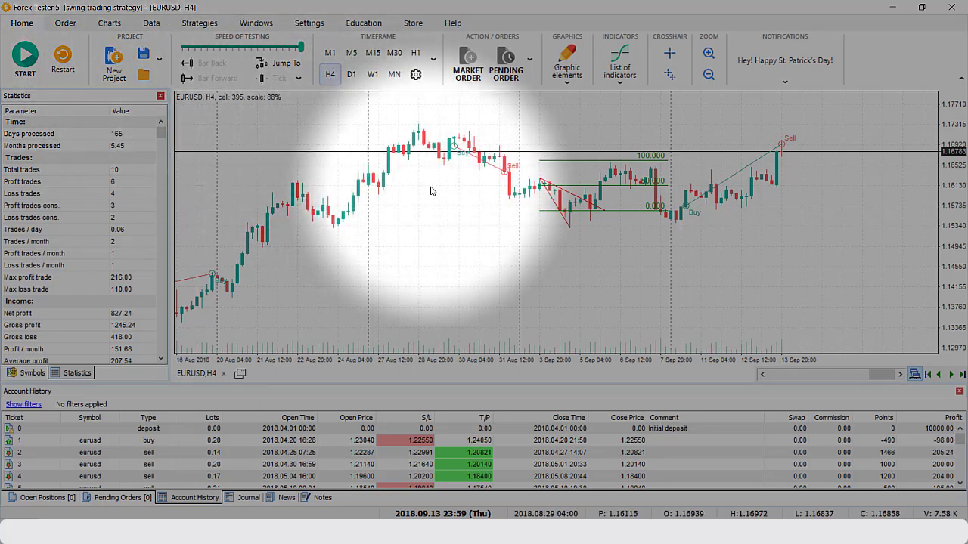
click(23, 59)
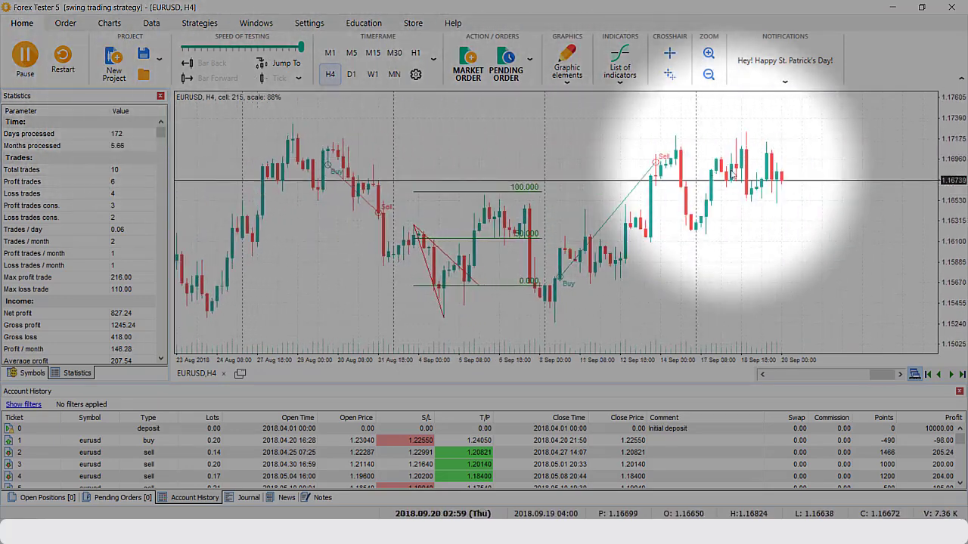
click(32, 56)
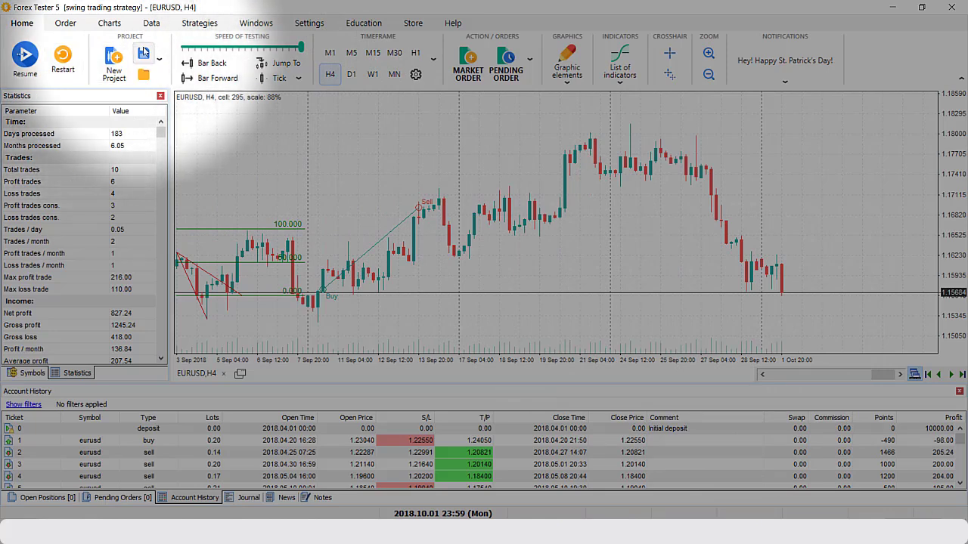
Step: Start a new project named GBPJPY 4hr swing strategy, keeping the 10000 deposit
click(121, 63)
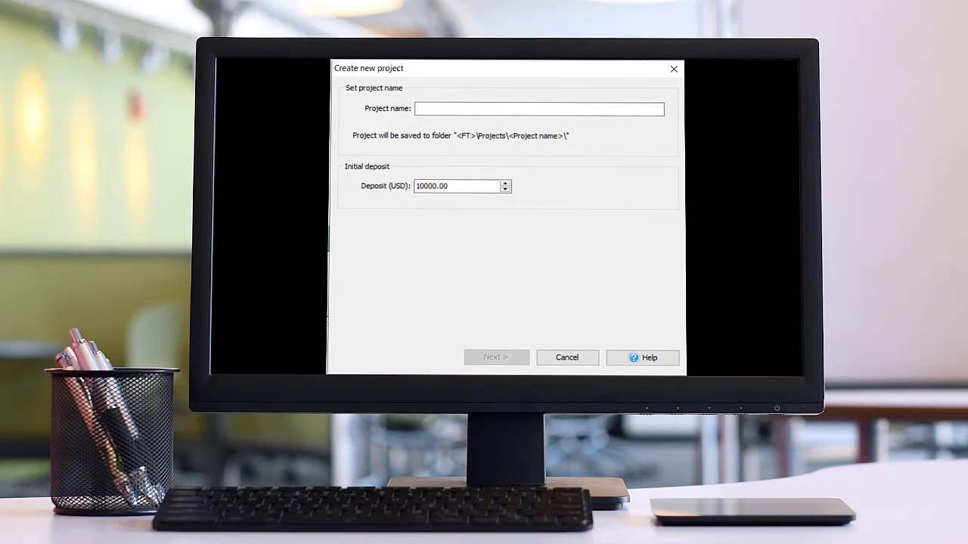
text(GBPJPY 4hr swing strategy)
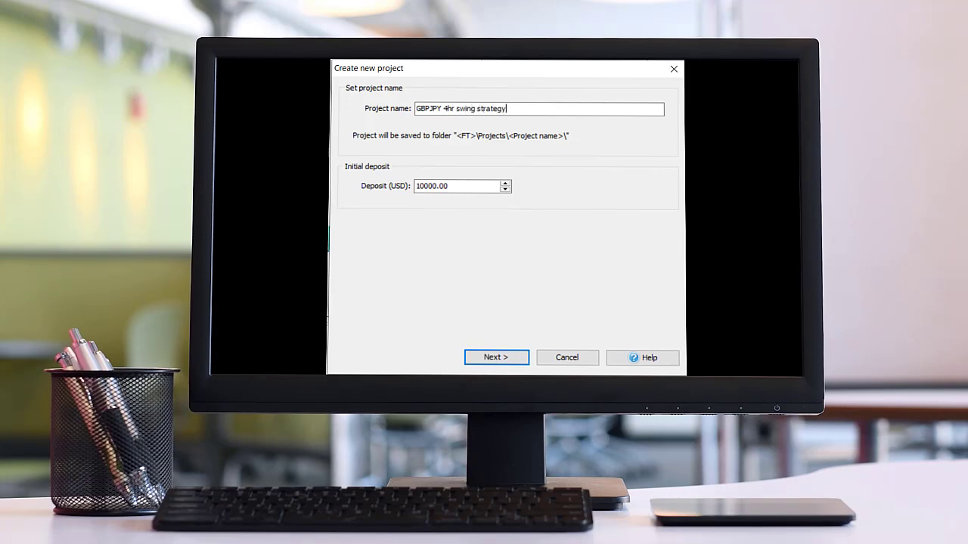
key(Tab)
drag(417, 186, 462, 189)
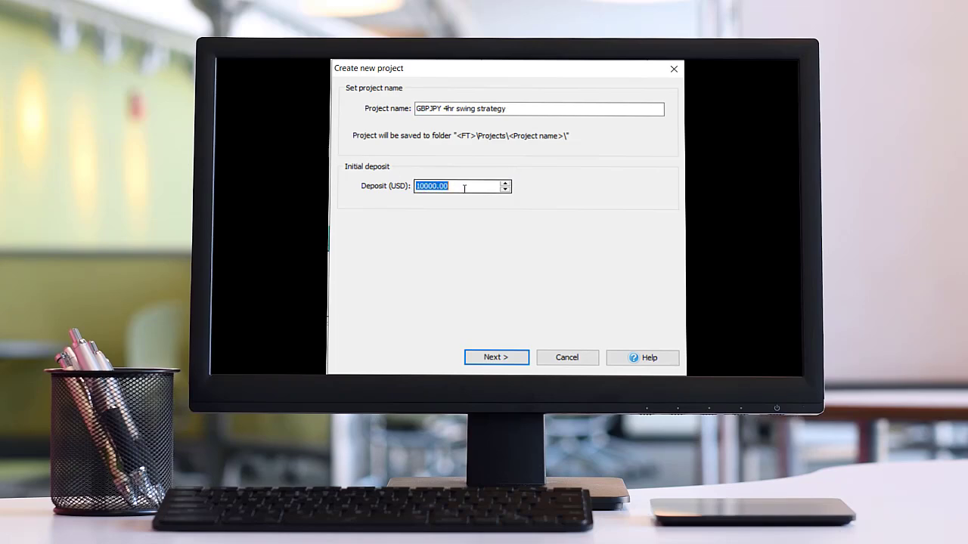
click(511, 352)
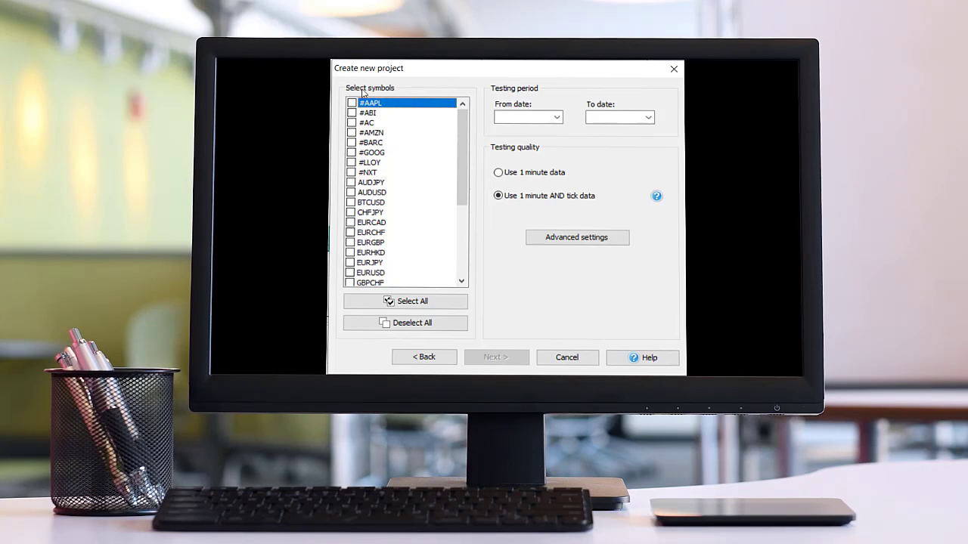
Step: Choose GBPJPY as the project's test symbol
scroll(383, 160, down, 3)
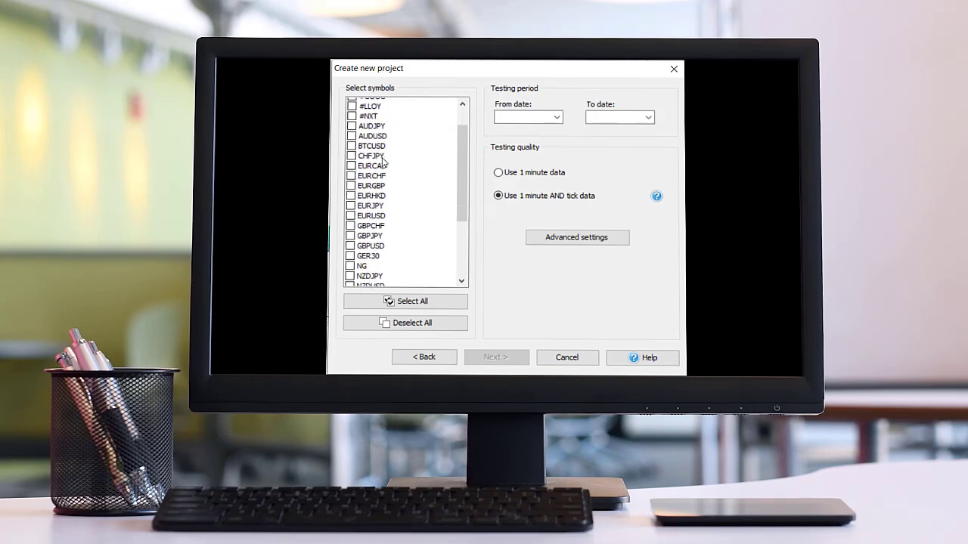
click(351, 202)
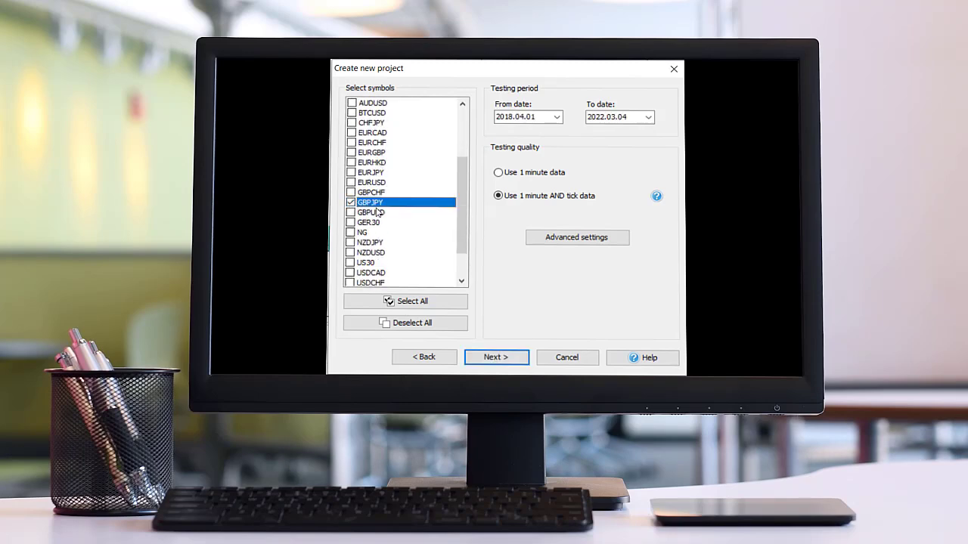
scroll(378, 214, down, 1)
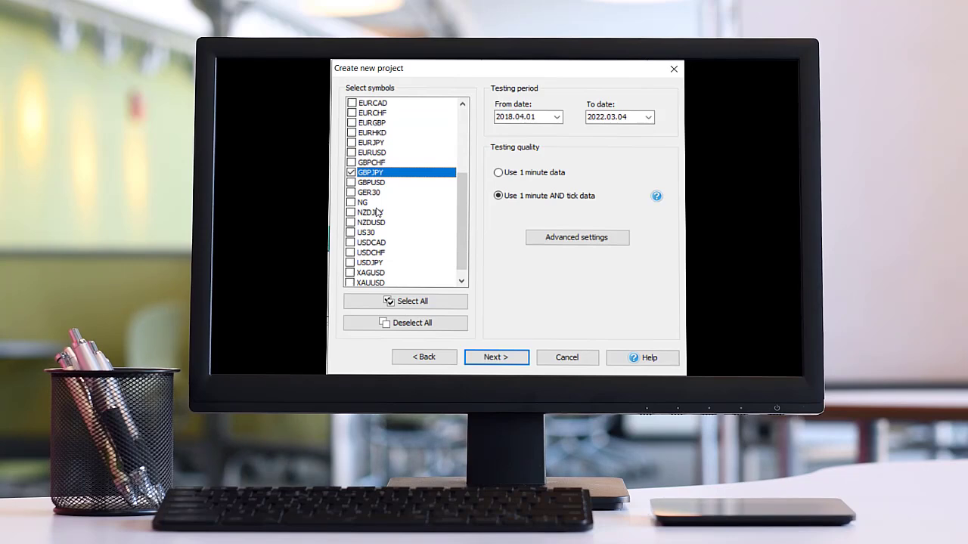
scroll(378, 213, down, 1)
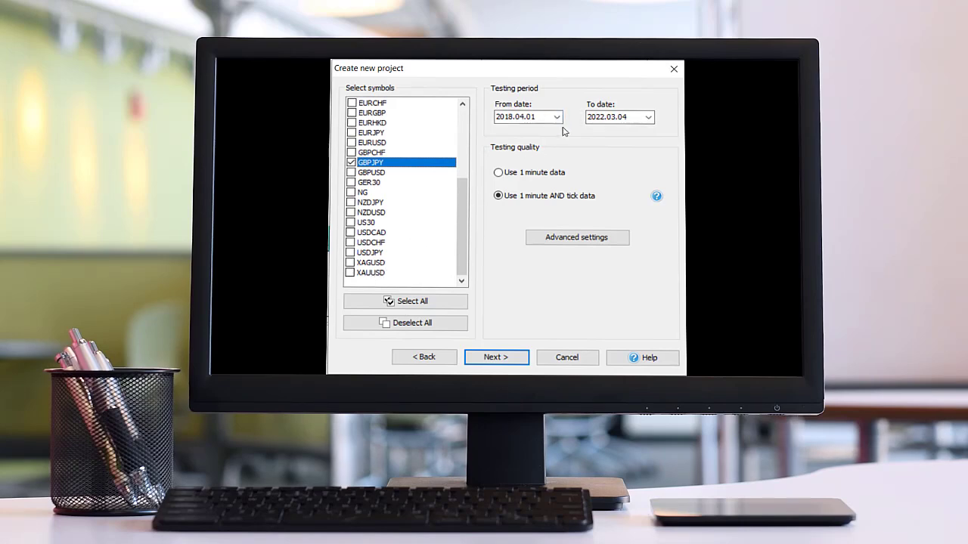
click(506, 361)
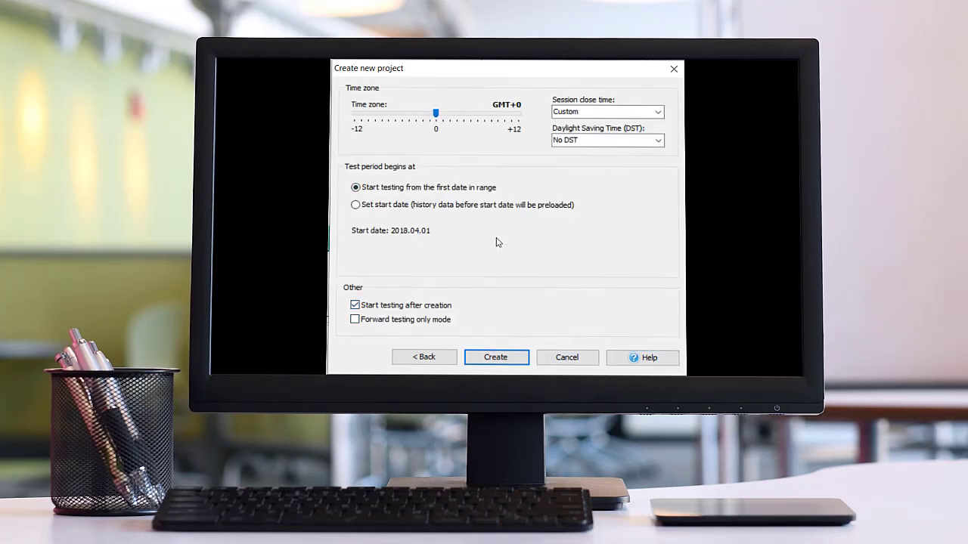
Step: Set session close time to London close (winter +7) and create the project
click(584, 109)
click(648, 111)
click(627, 139)
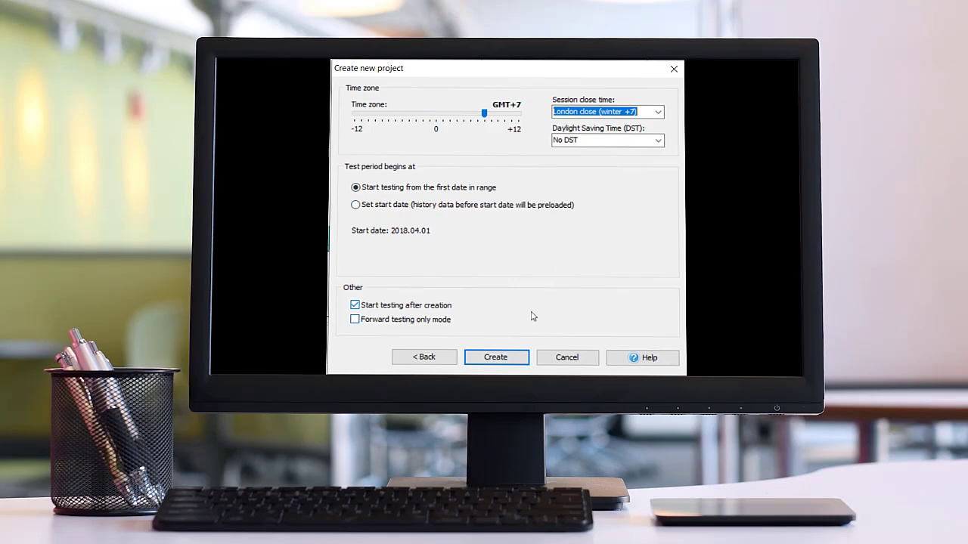
click(504, 360)
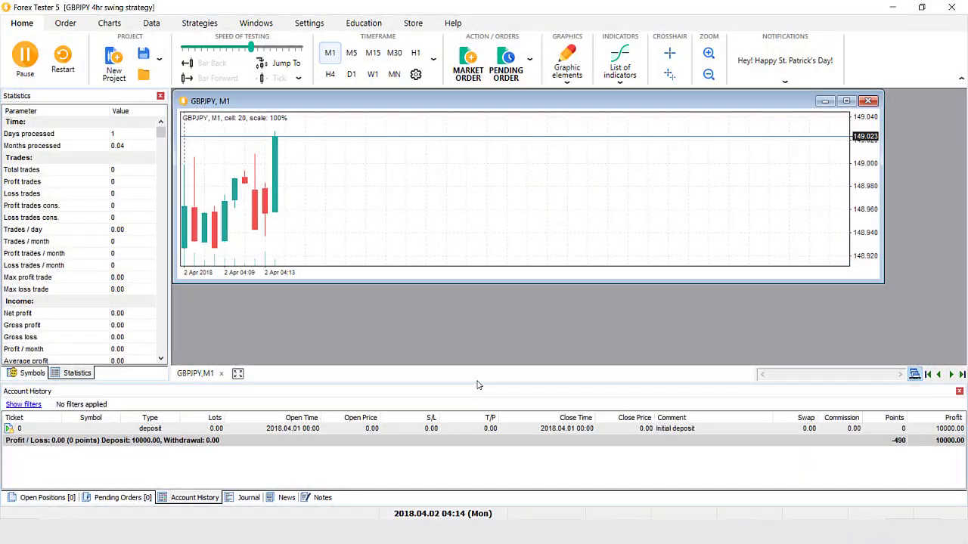
Step: Maximize and pause the GBPJPY chart, add a 20-minute timeframe, and switch to H4
click(846, 101)
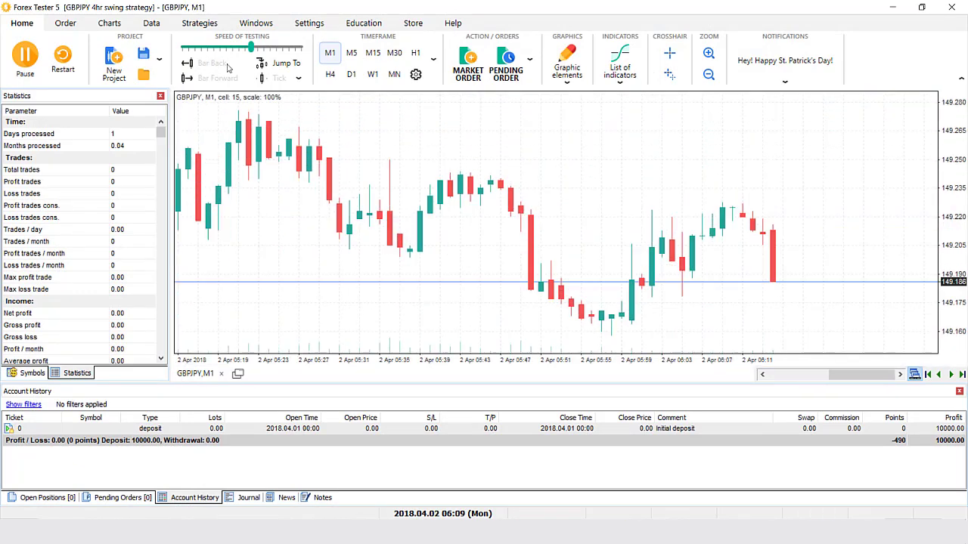
click(25, 59)
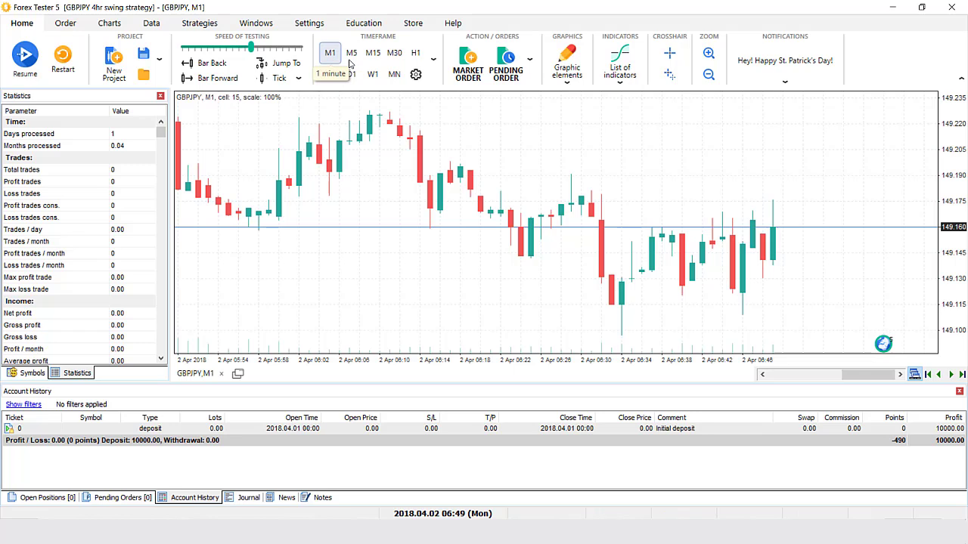
click(415, 76)
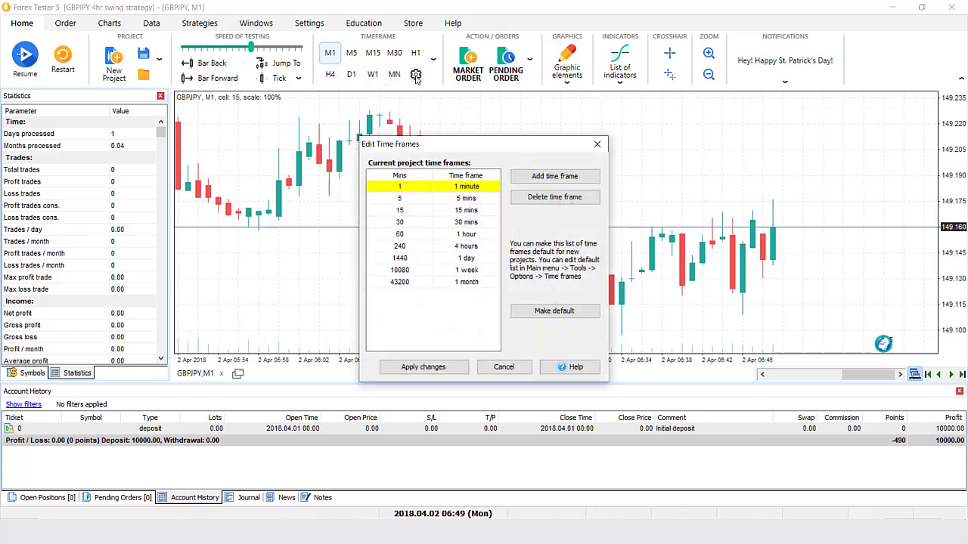
click(527, 176)
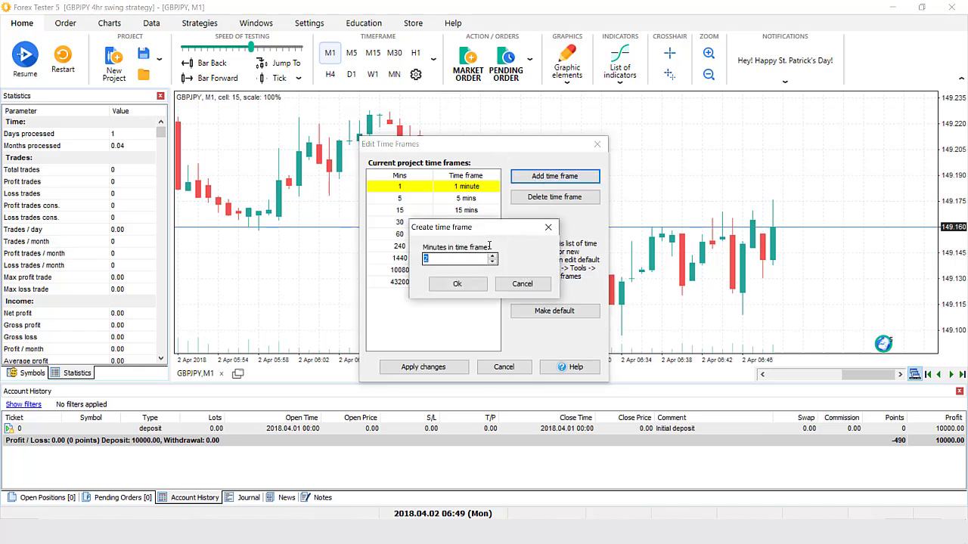
text(20)
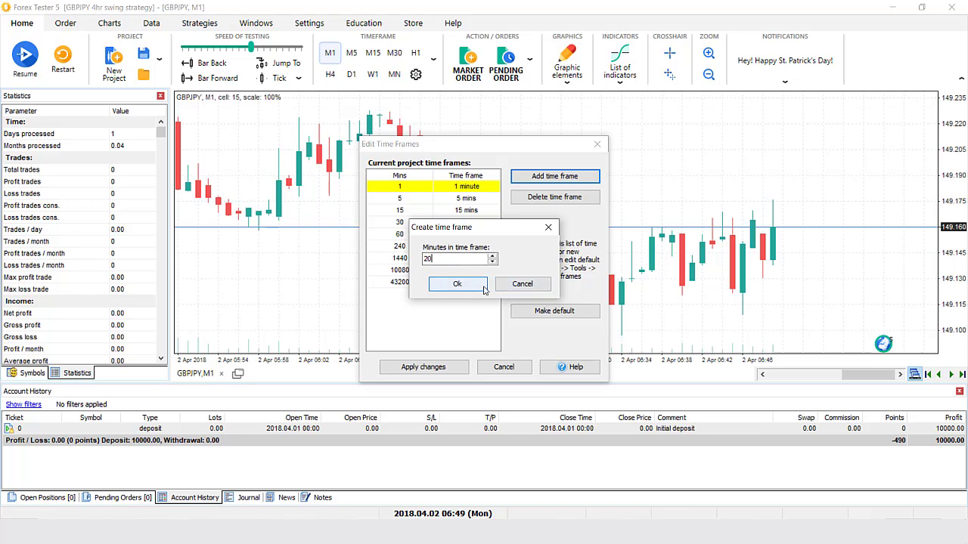
click(457, 284)
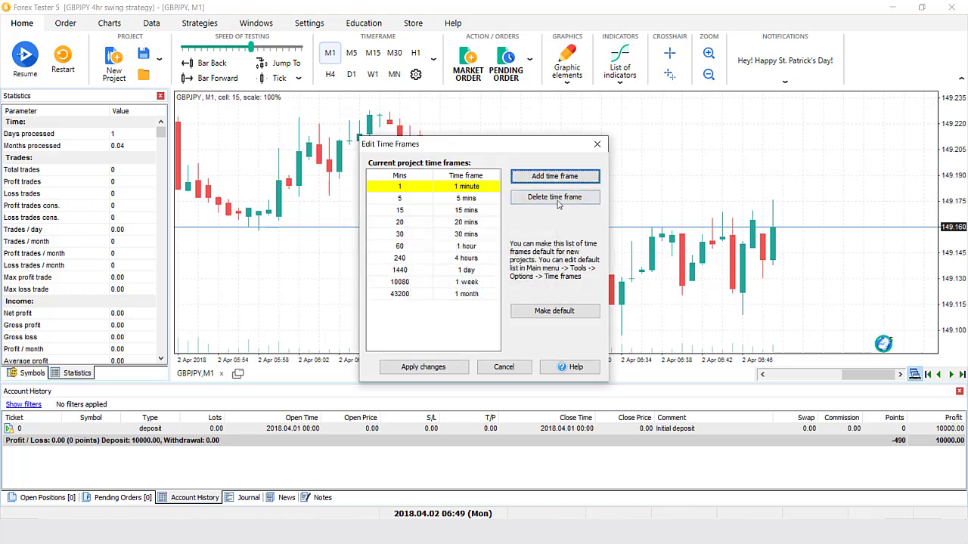
click(597, 143)
click(330, 73)
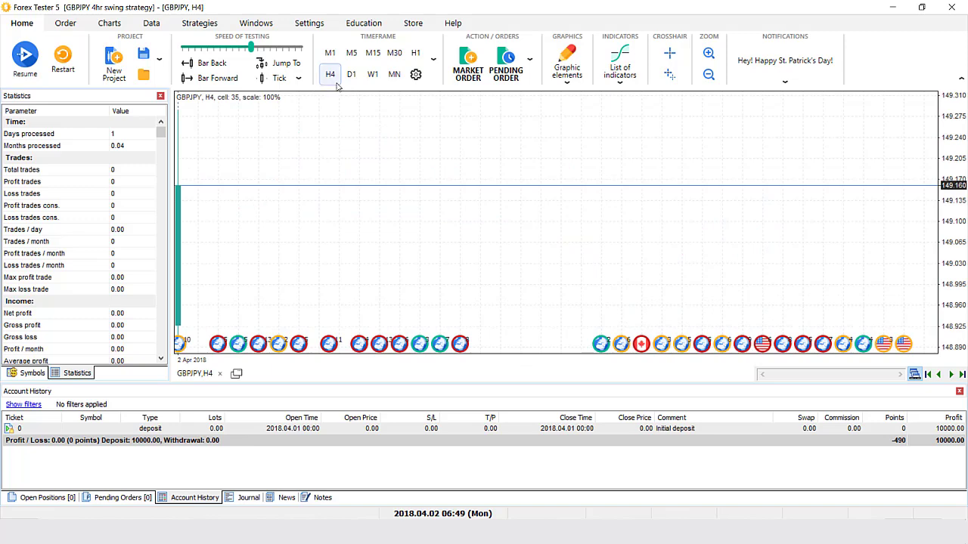
Step: Run the GBPJPY test at maximum speed to 19 April 2018, then zoom out
click(22, 67)
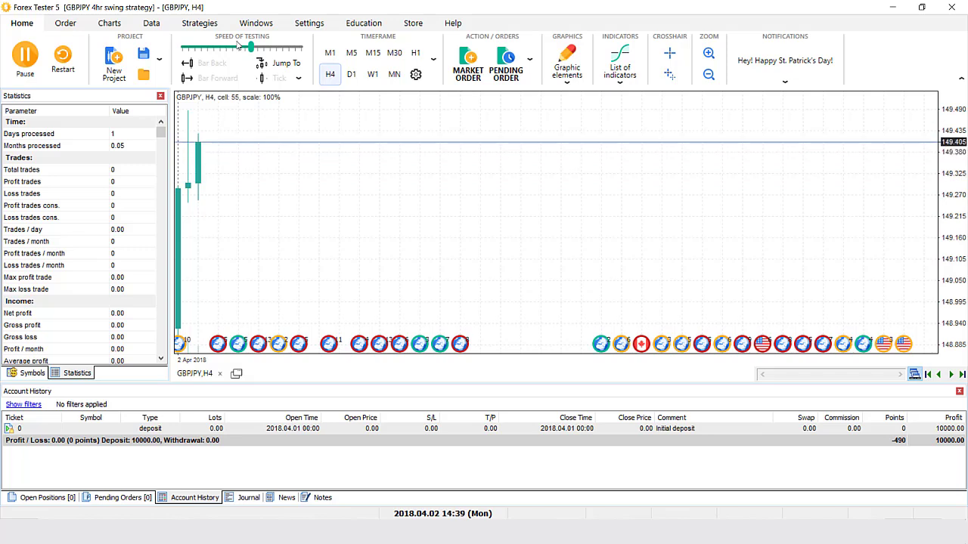
drag(250, 47, 300, 49)
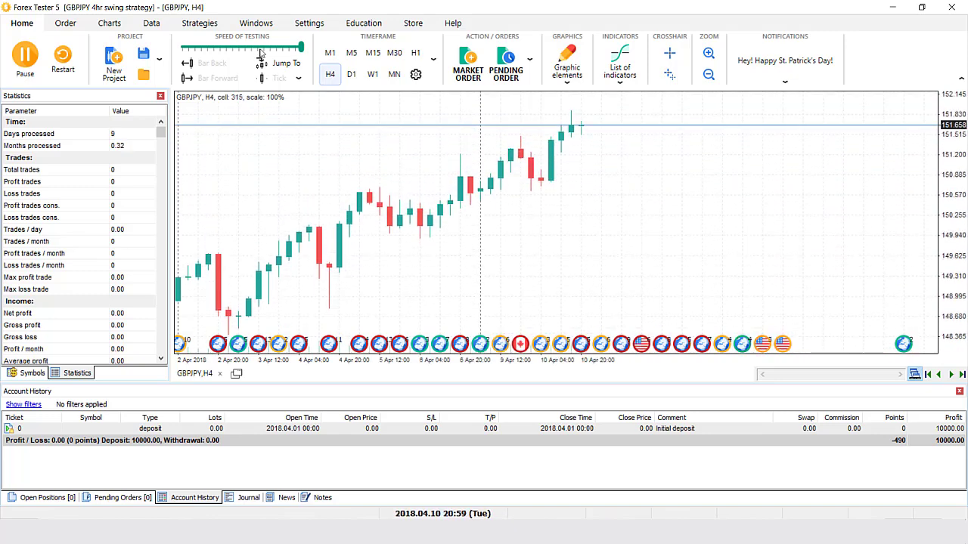
click(228, 47)
click(206, 47)
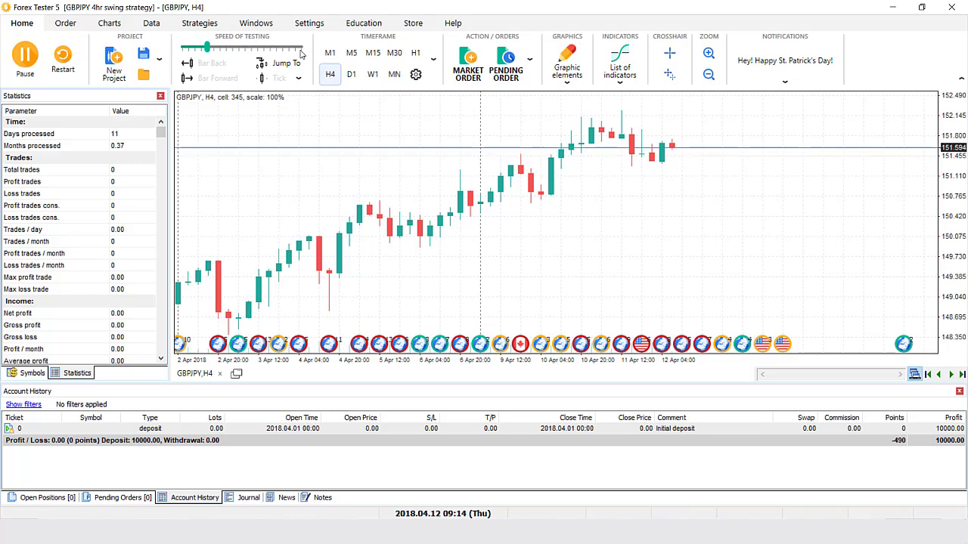
click(300, 48)
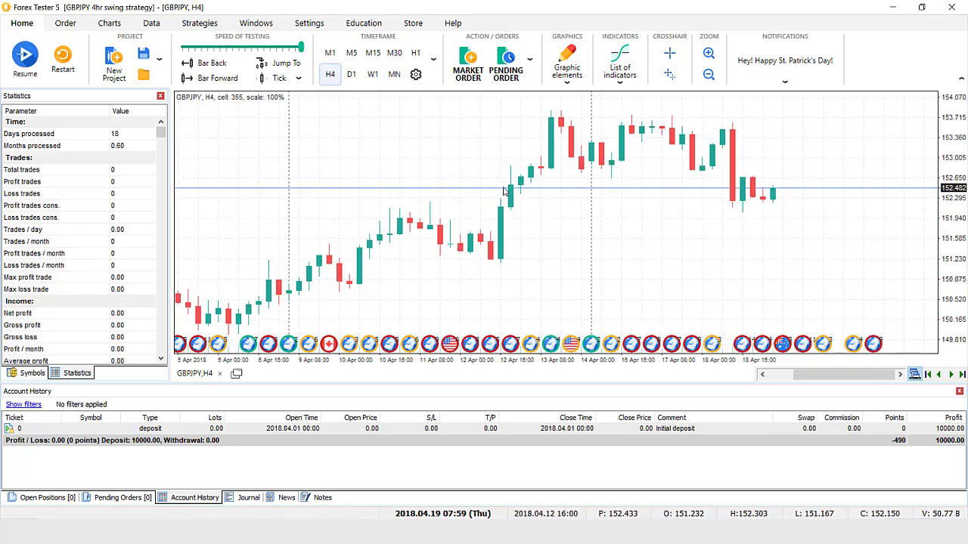
click(708, 75)
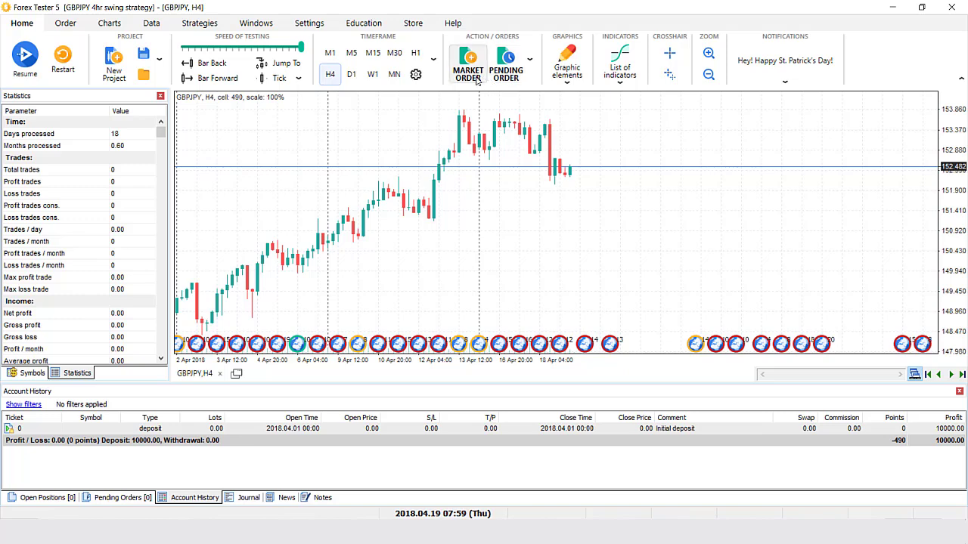
Step: Review pending order types, leave Buy Stop unplaced, then bring up the chart menu
click(507, 68)
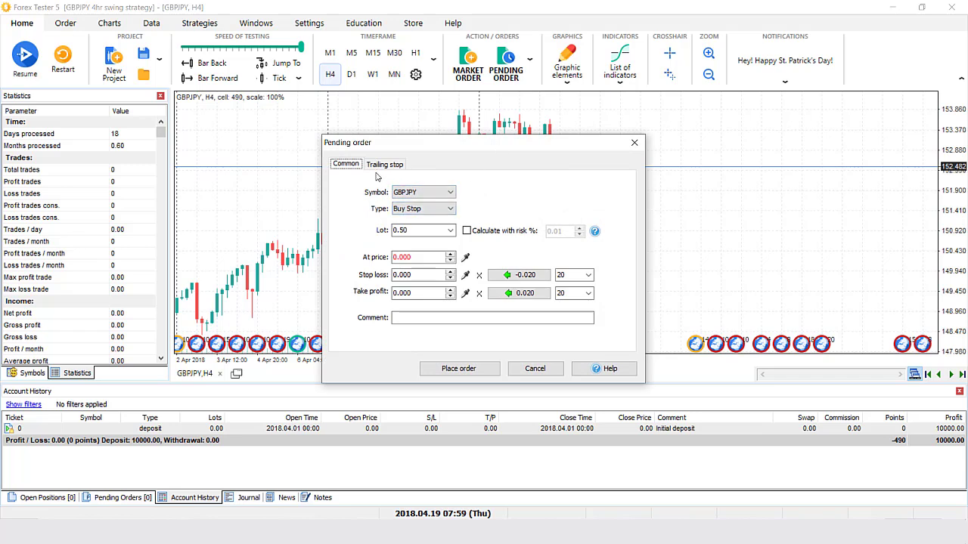
click(446, 210)
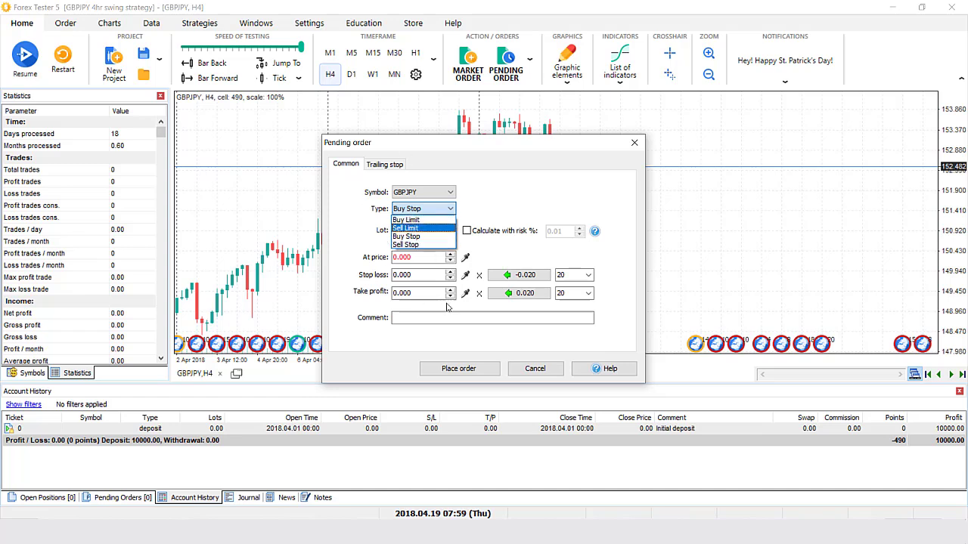
click(406, 236)
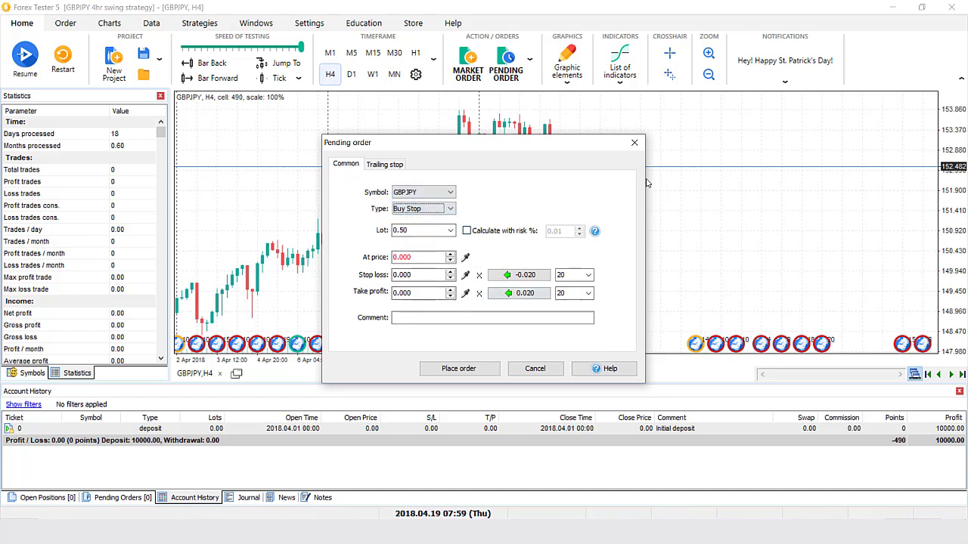
click(634, 142)
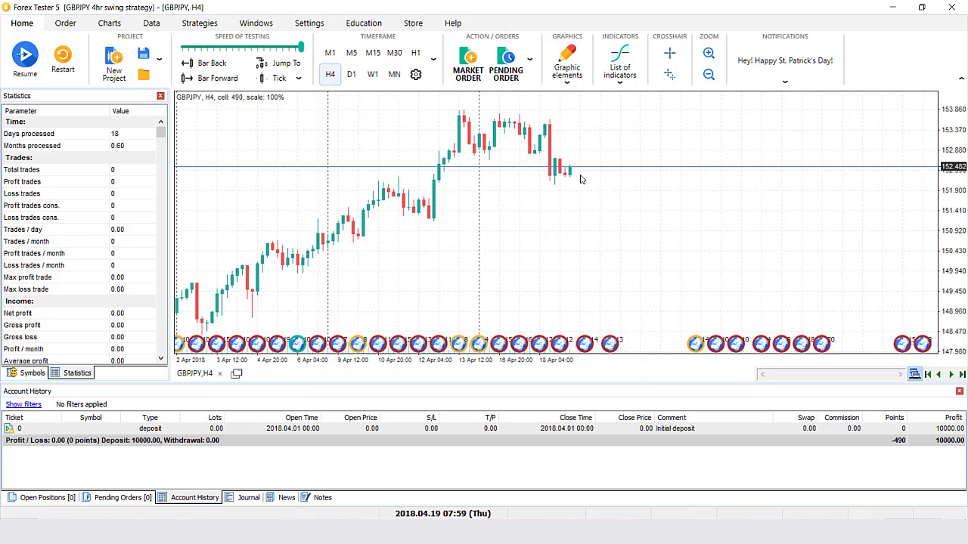
right_click(580, 178)
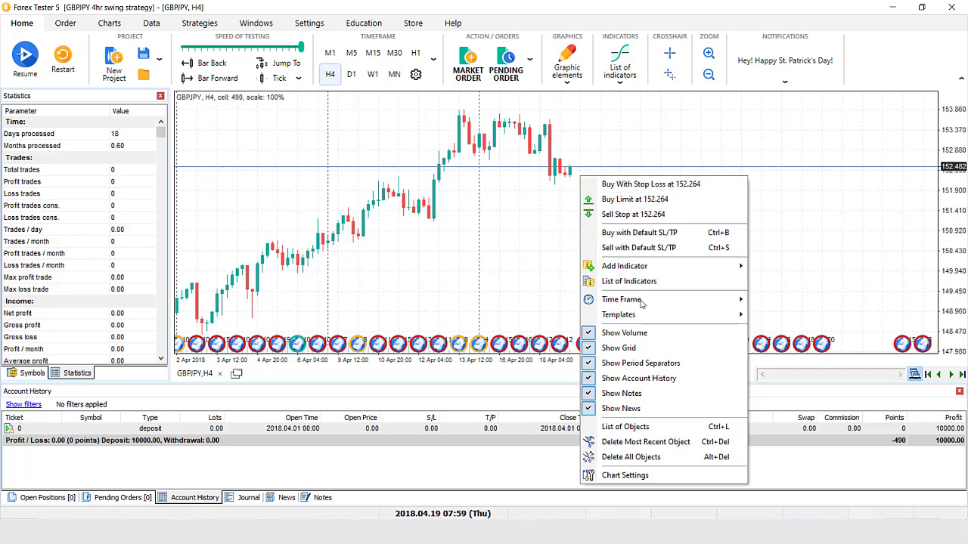
Step: Select the Fibonacci Extension tool from Fibonacci Tools, then show the indicator categories
click(534, 189)
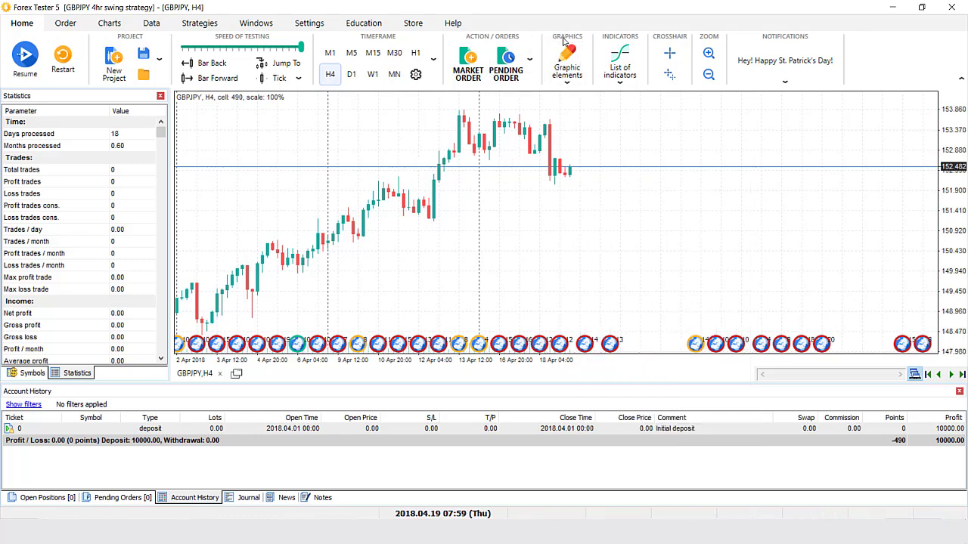
click(573, 85)
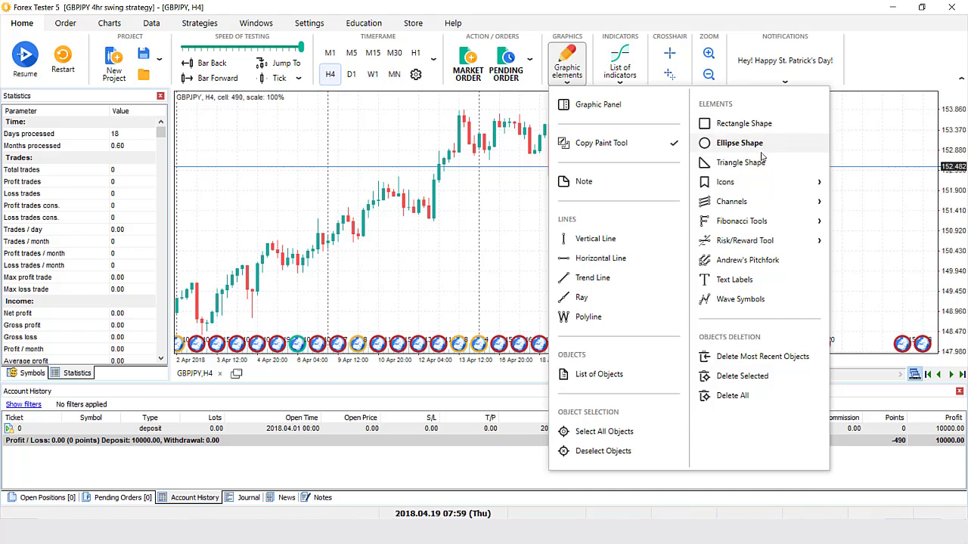
mouse_move(822, 204)
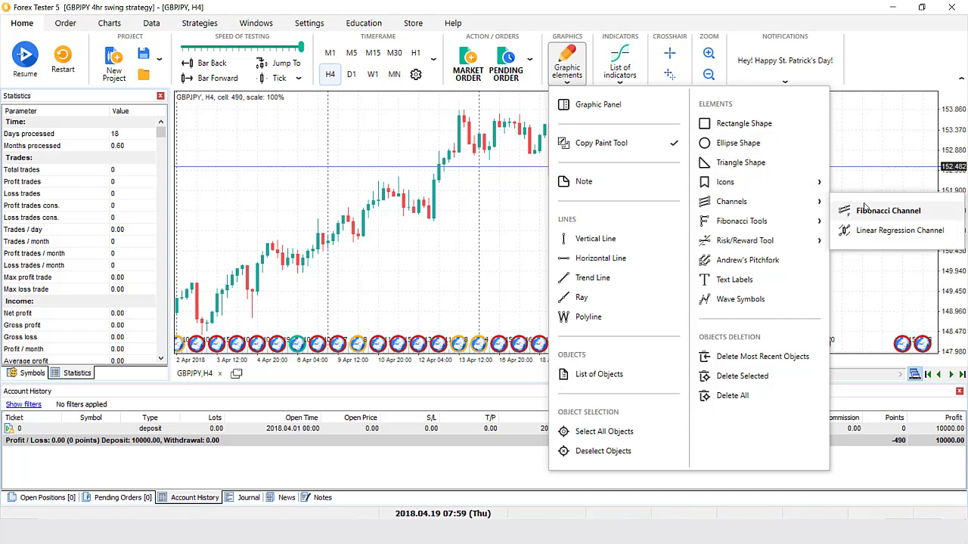
mouse_move(817, 223)
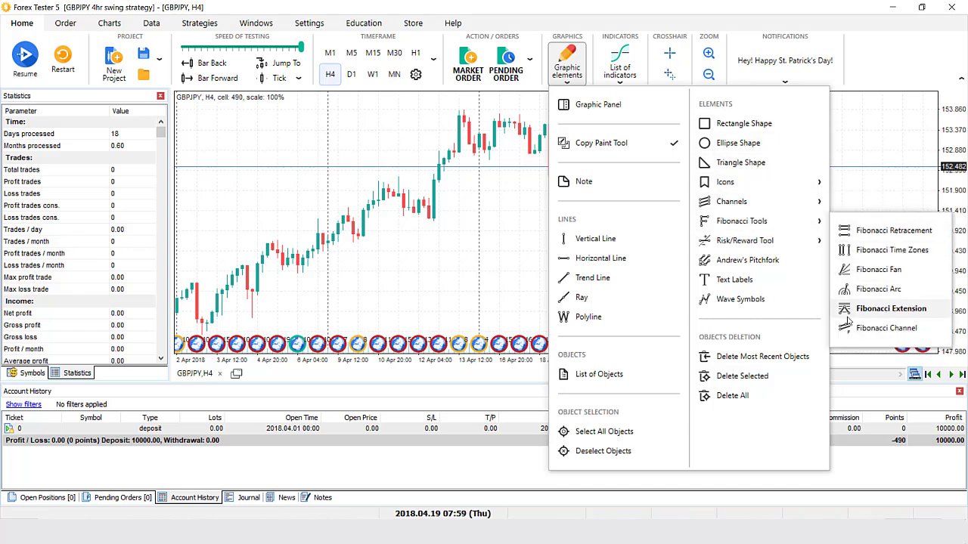
click(885, 231)
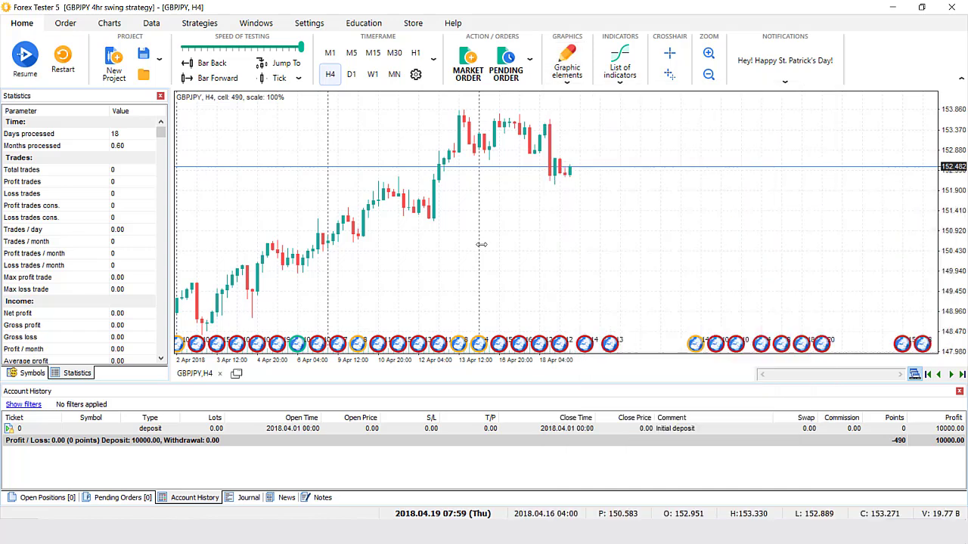
click(623, 84)
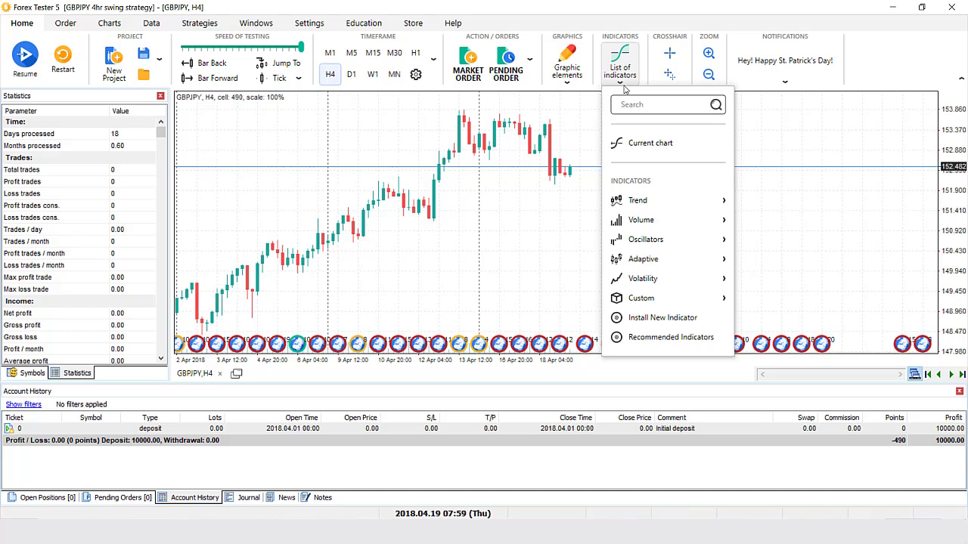
Step: Add a Trend Moving average with period 20 and Exponential (EMA) type
click(711, 202)
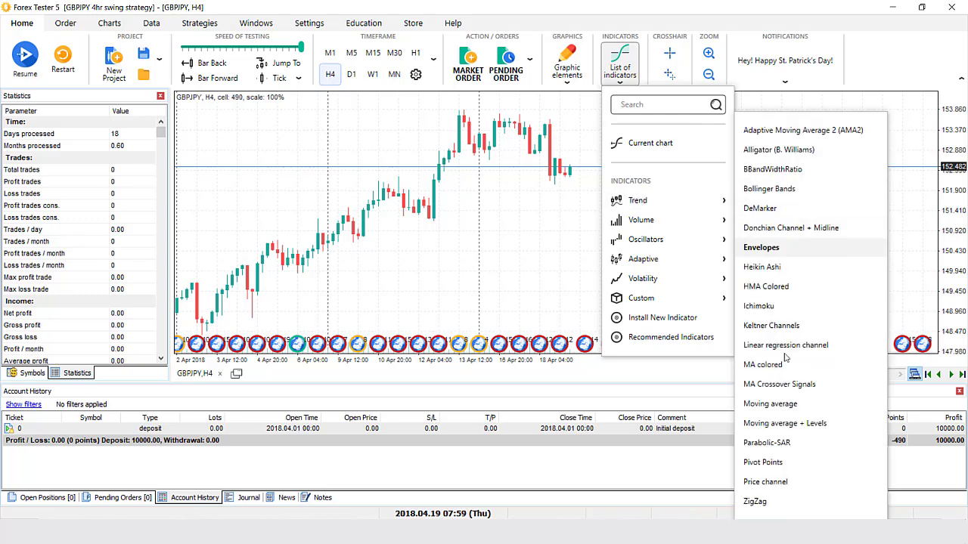
click(805, 402)
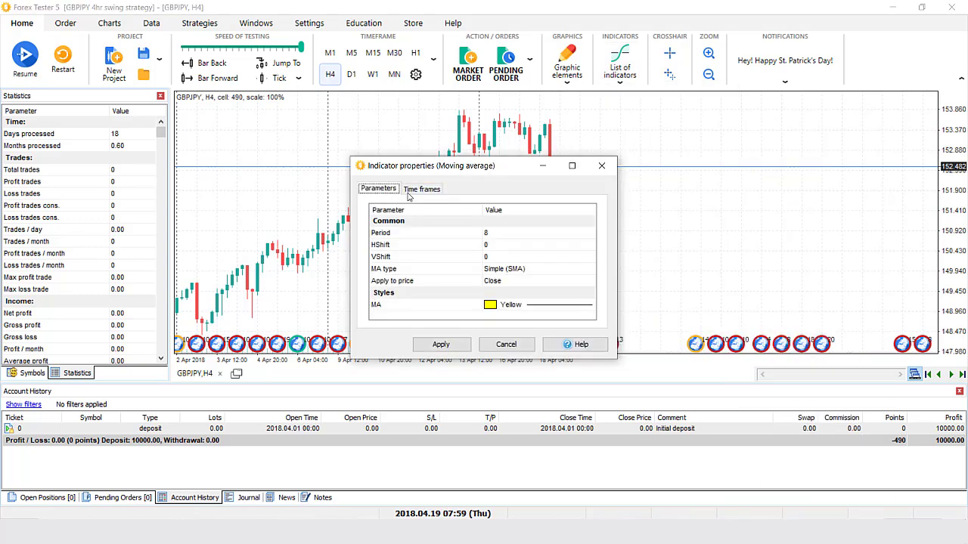
click(484, 236)
click(488, 235)
text(20)
click(536, 261)
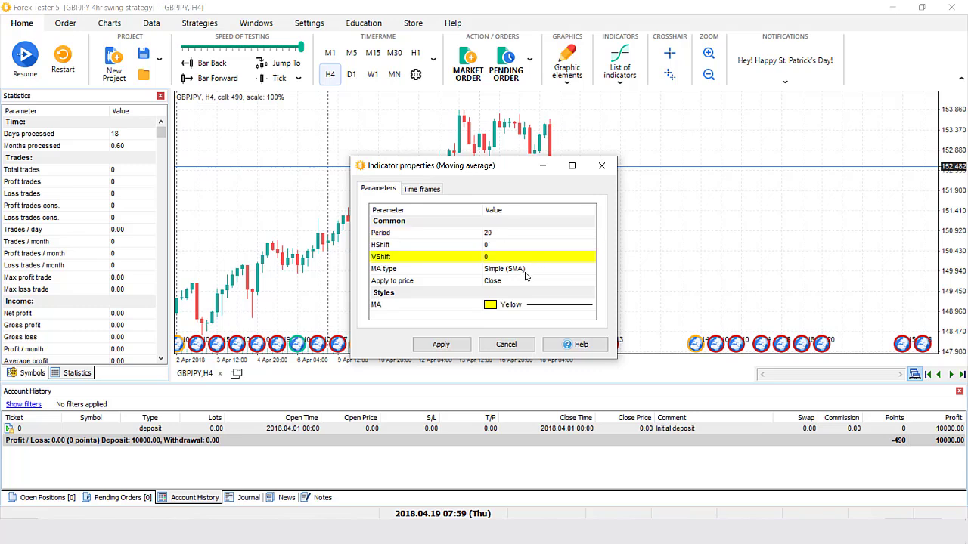
click(518, 269)
click(519, 270)
click(519, 284)
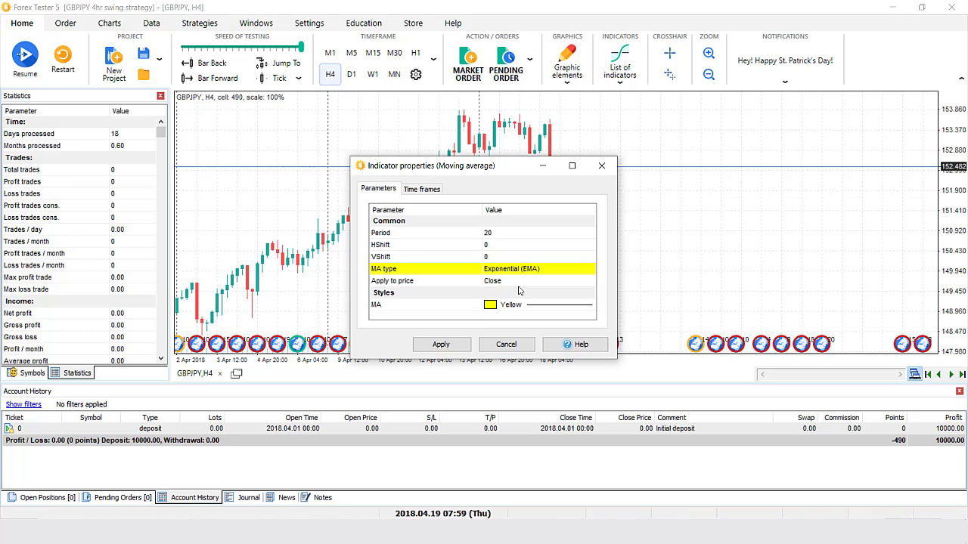
Step: Colour the moving average line DarkBlue and apply it to the chart
click(490, 305)
click(492, 307)
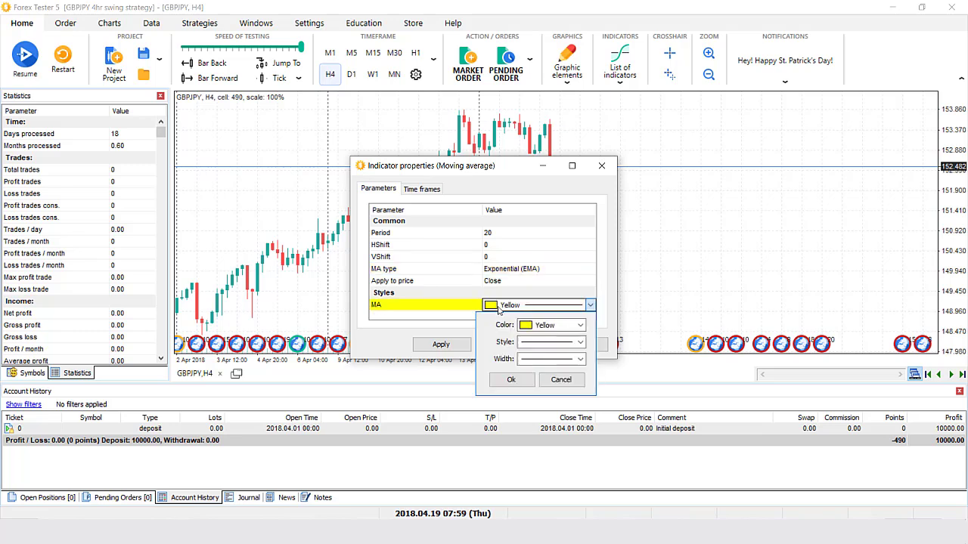
click(580, 325)
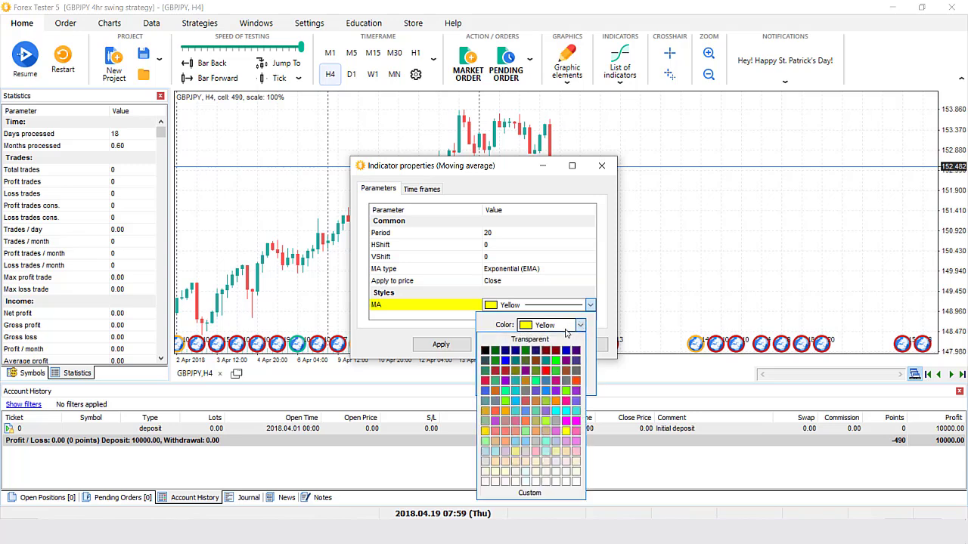
click(518, 358)
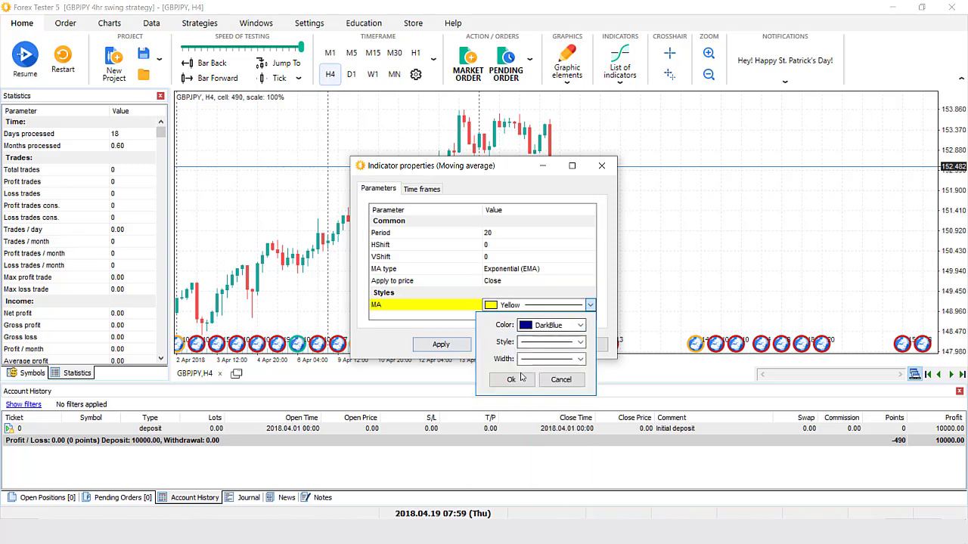
click(511, 379)
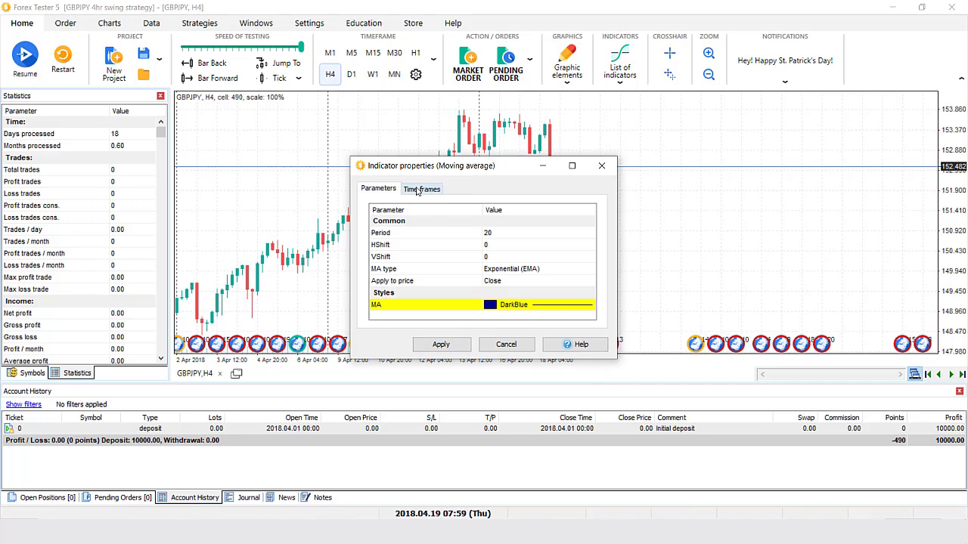
click(418, 189)
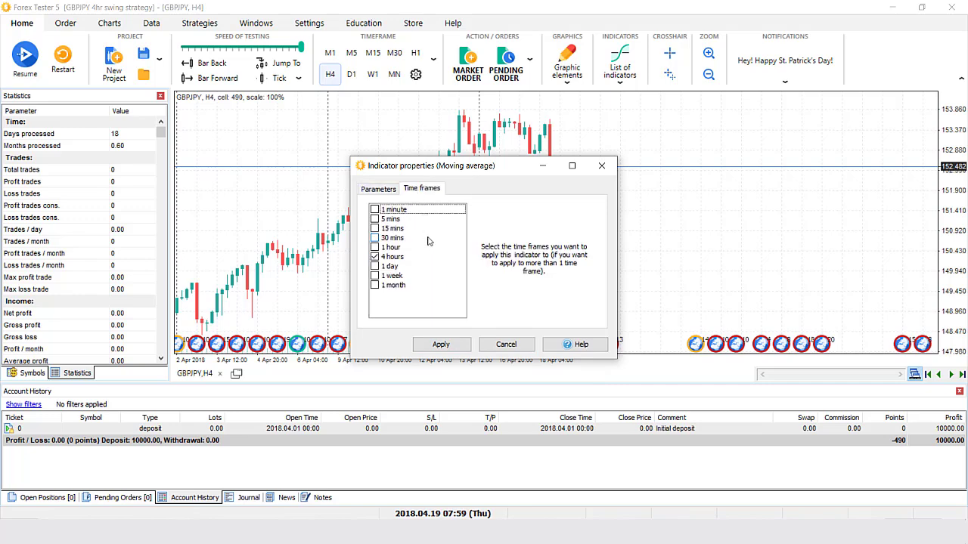
click(446, 344)
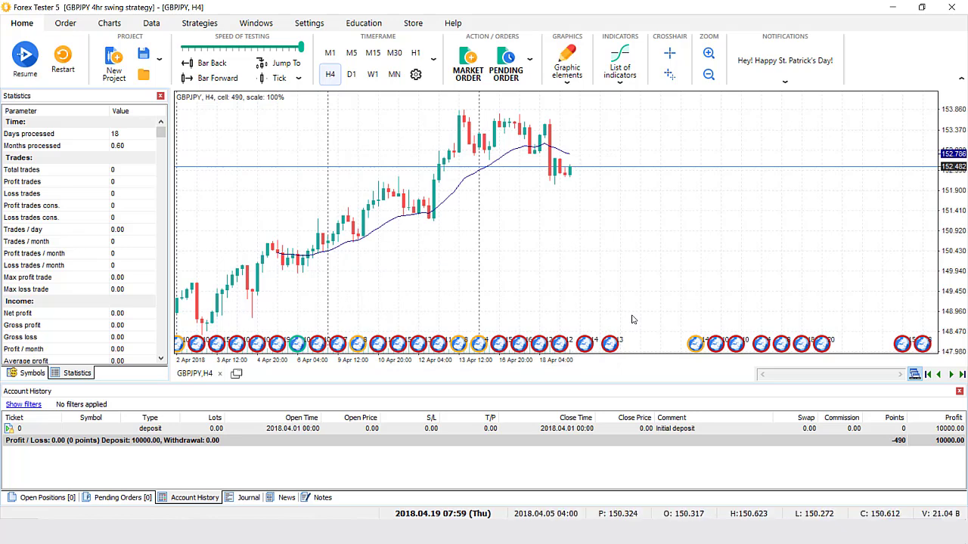
Step: Switch the chart to crosshair mode, zoom in and back out, then show the Charts commands
click(671, 55)
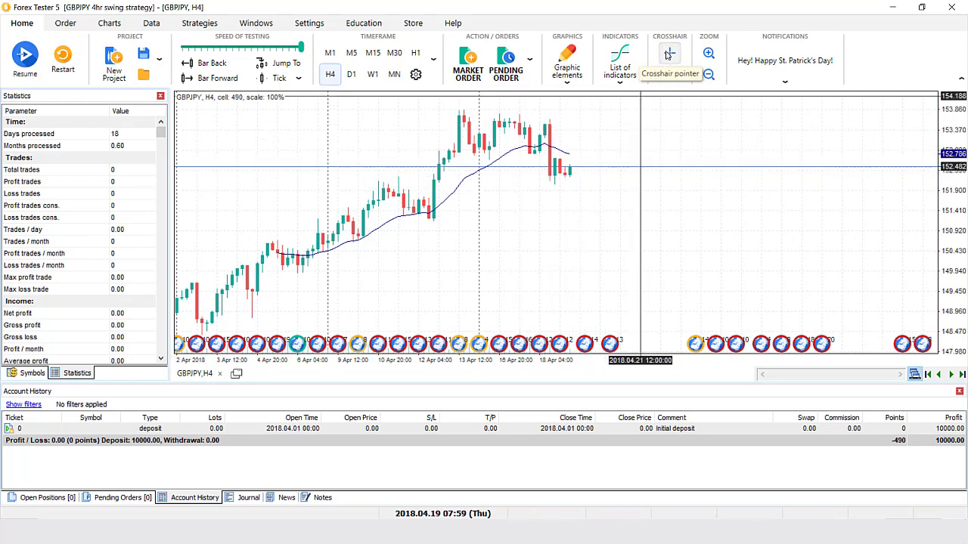
click(709, 54)
click(708, 76)
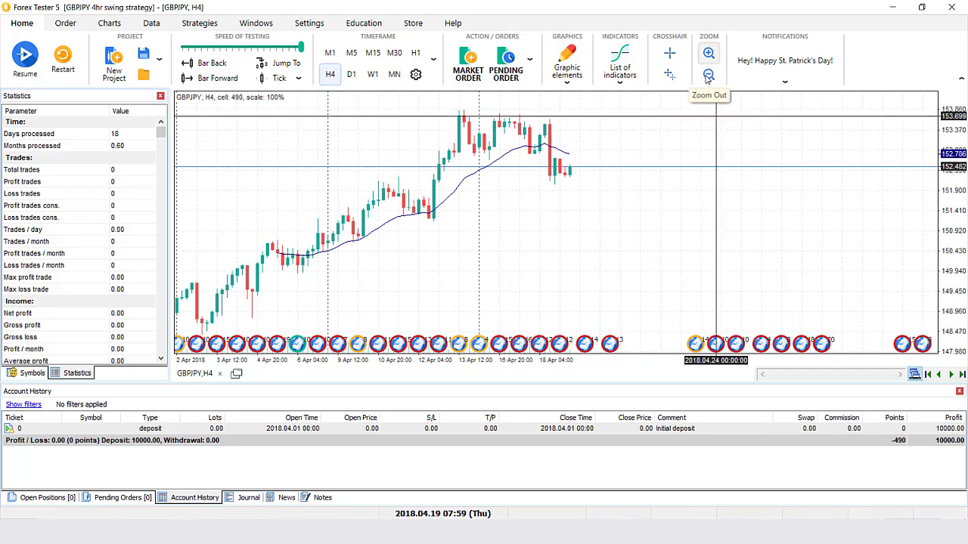
click(62, 26)
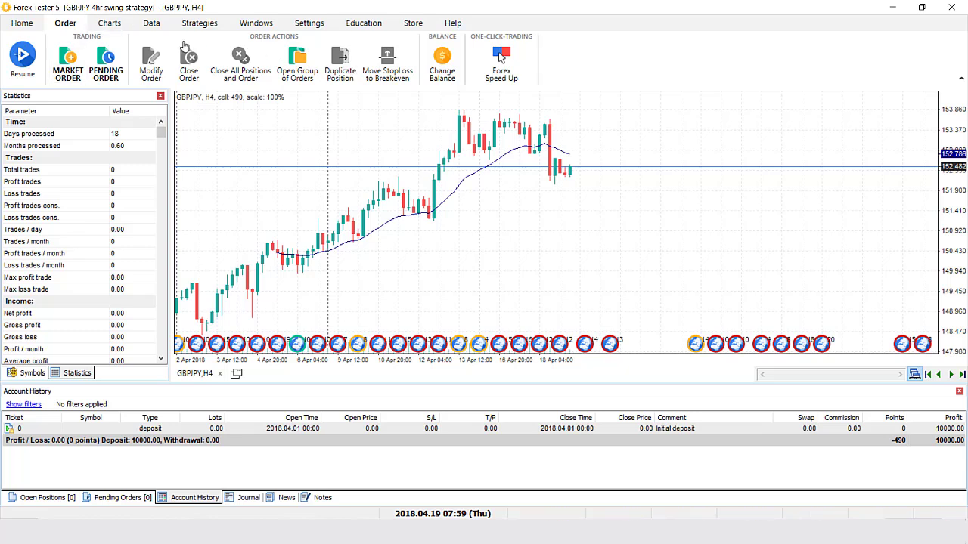
click(104, 28)
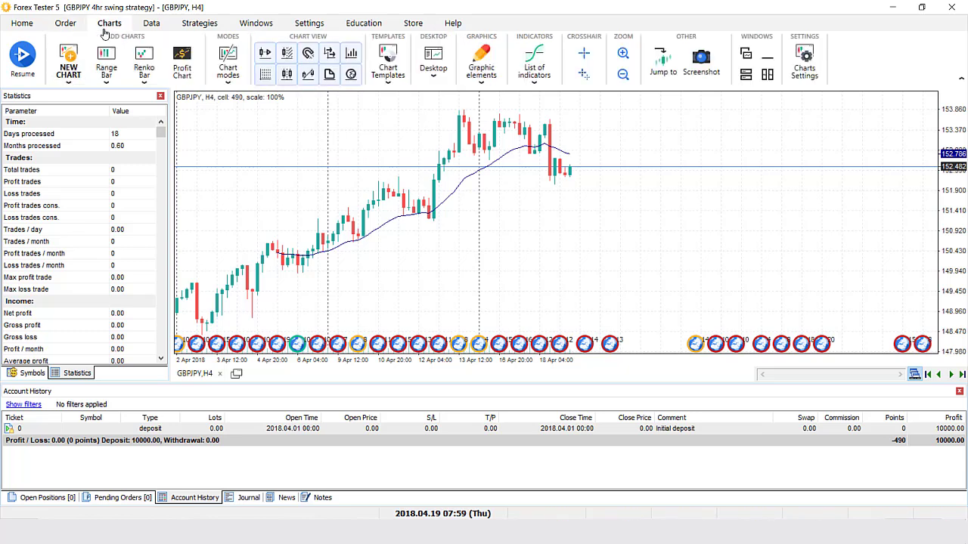
Step: Uncheck Show grid in the GBPJPY chart settings, then bring up the Windows commands
right_click(546, 189)
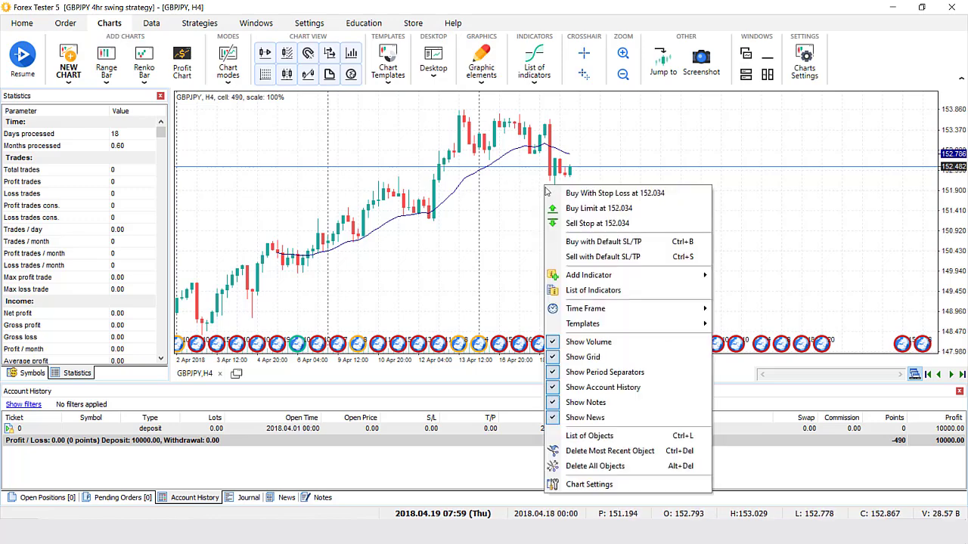
click(583, 484)
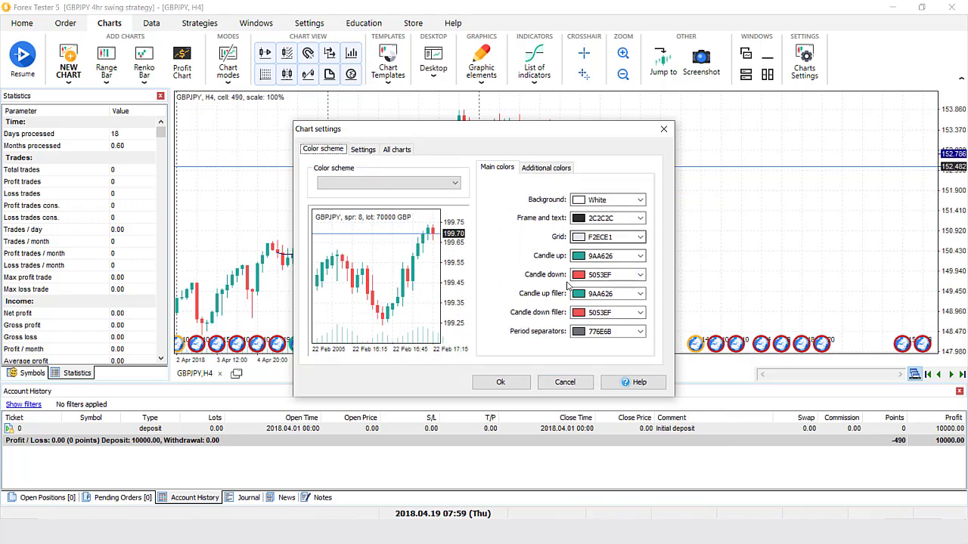
click(369, 153)
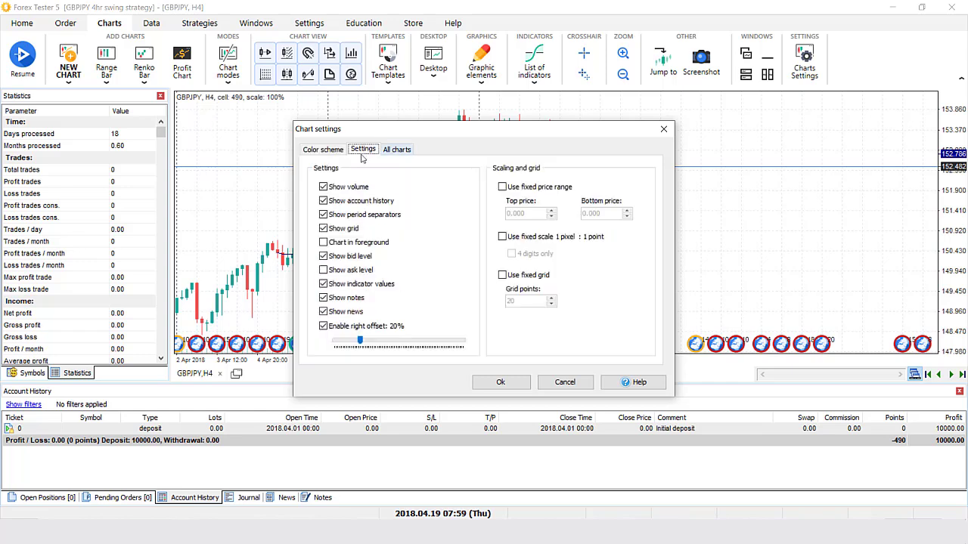
click(323, 229)
click(498, 381)
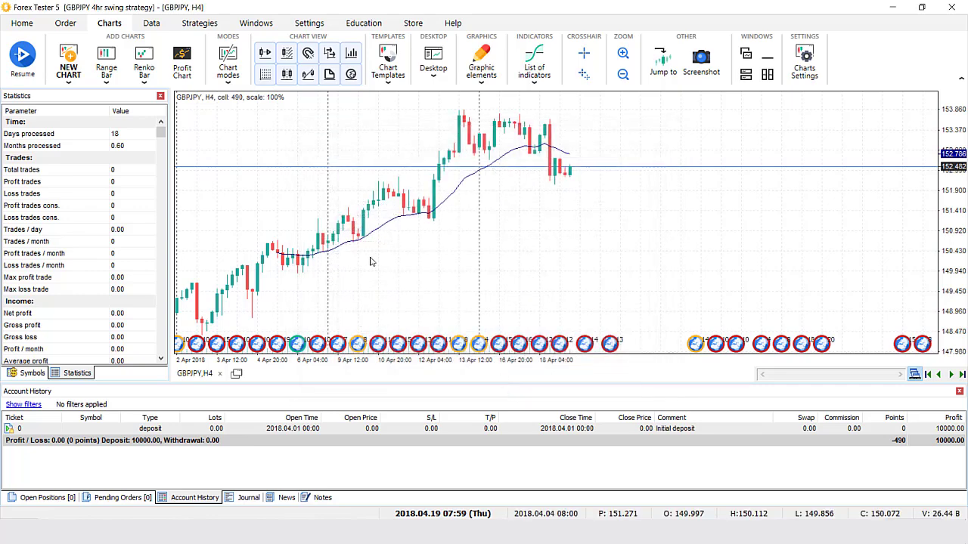
click(255, 23)
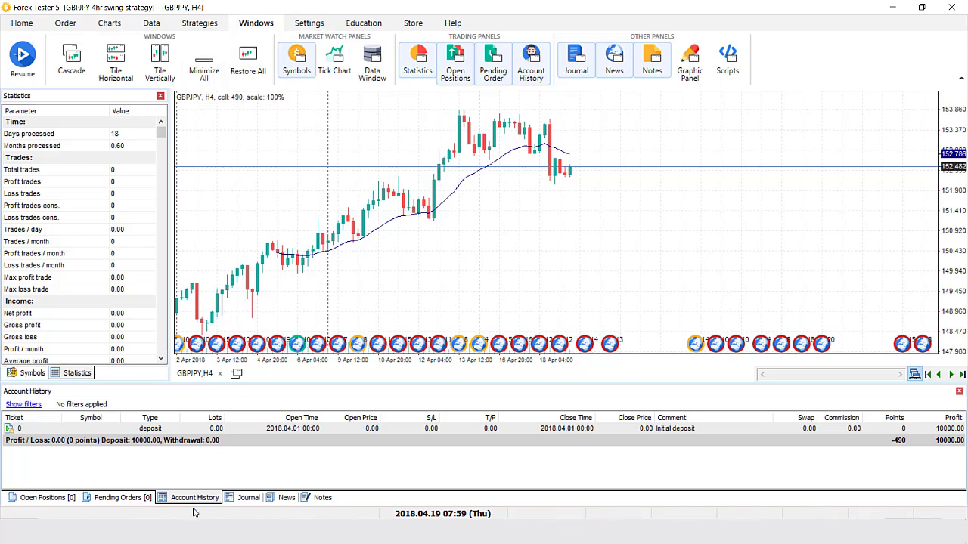
Step: Show Open Positions in the bottom panel, redock Statistics on the left, and display the Settings options
click(121, 497)
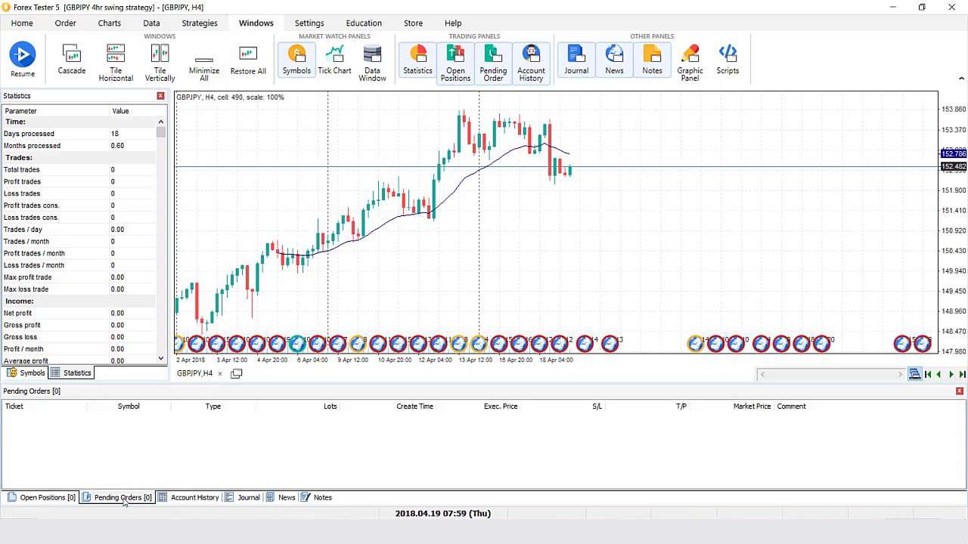
click(47, 499)
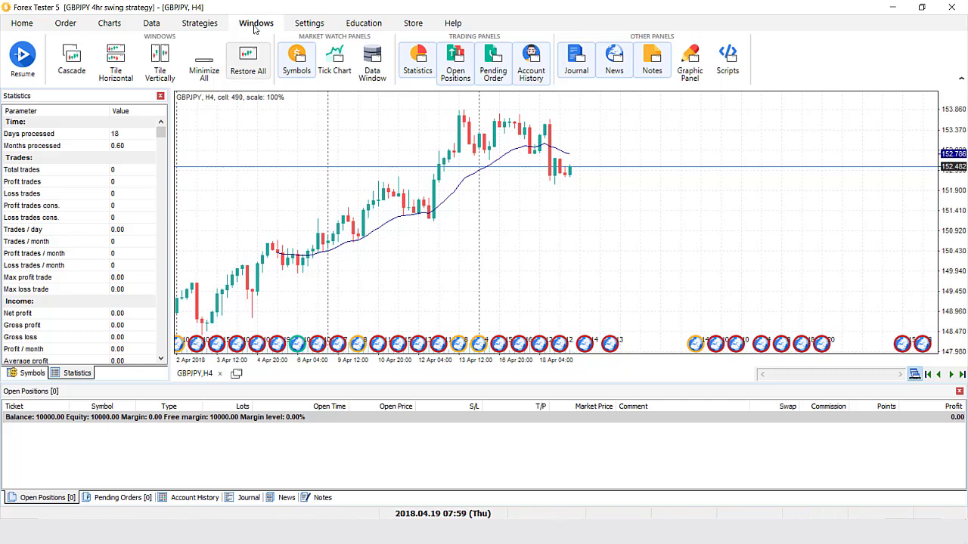
click(419, 68)
click(420, 70)
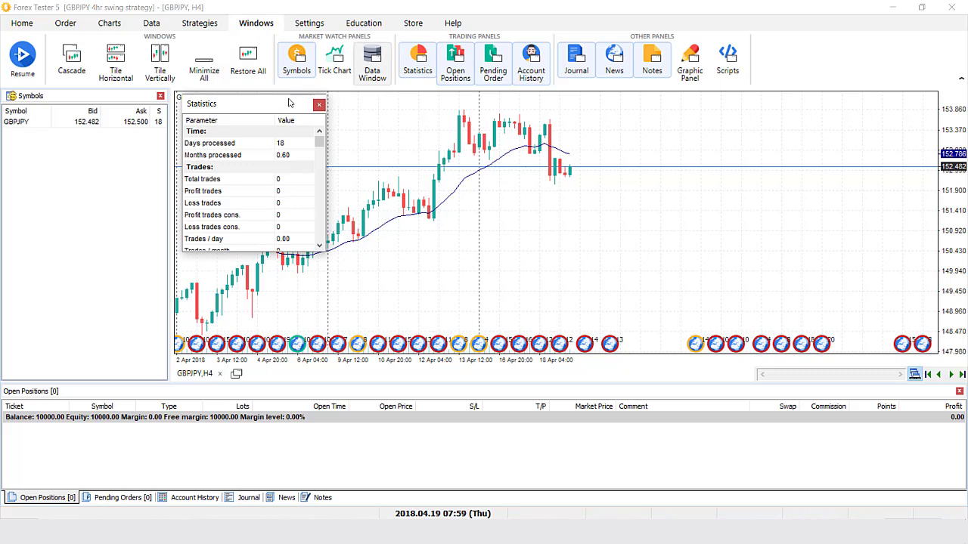
drag(284, 105, 137, 124)
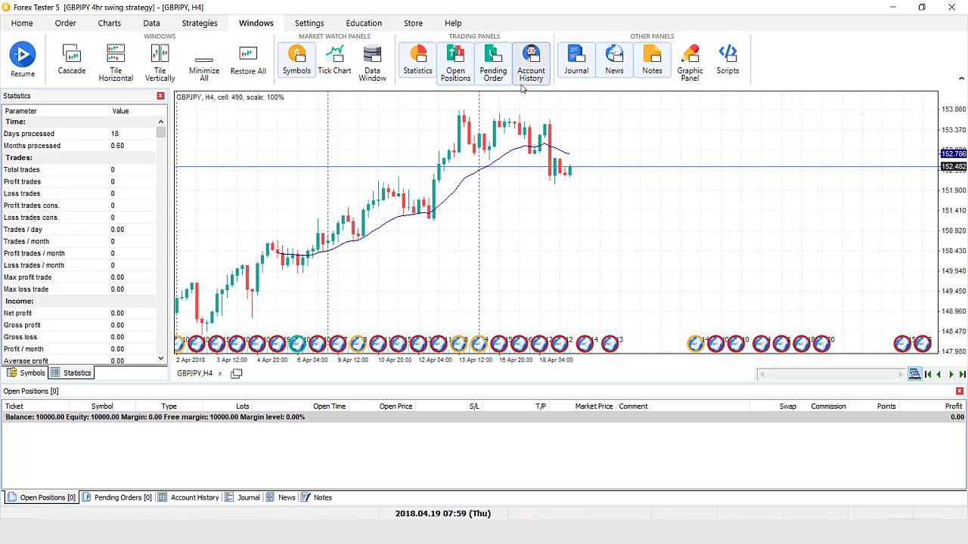
click(309, 22)
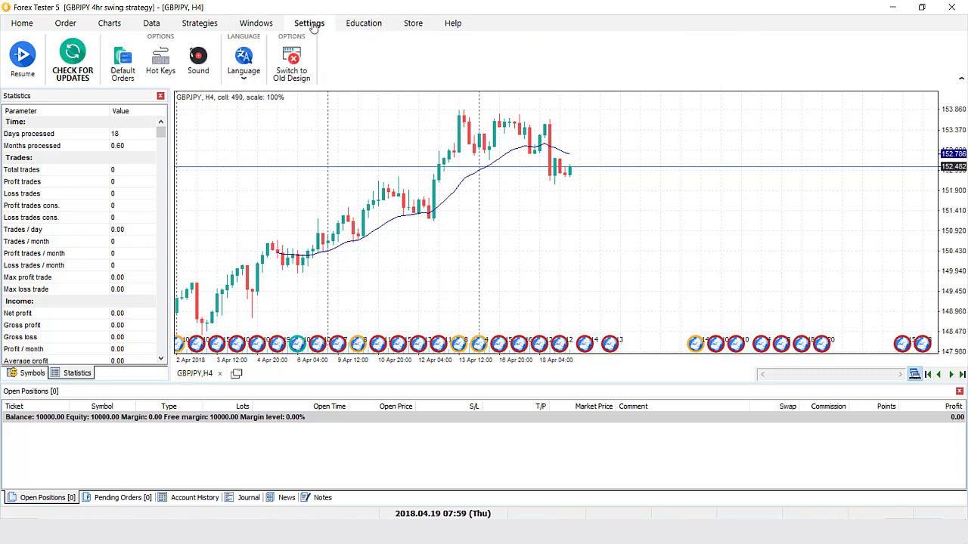
Step: View the Forex Basics course details under Education, then close them with Esc
click(361, 24)
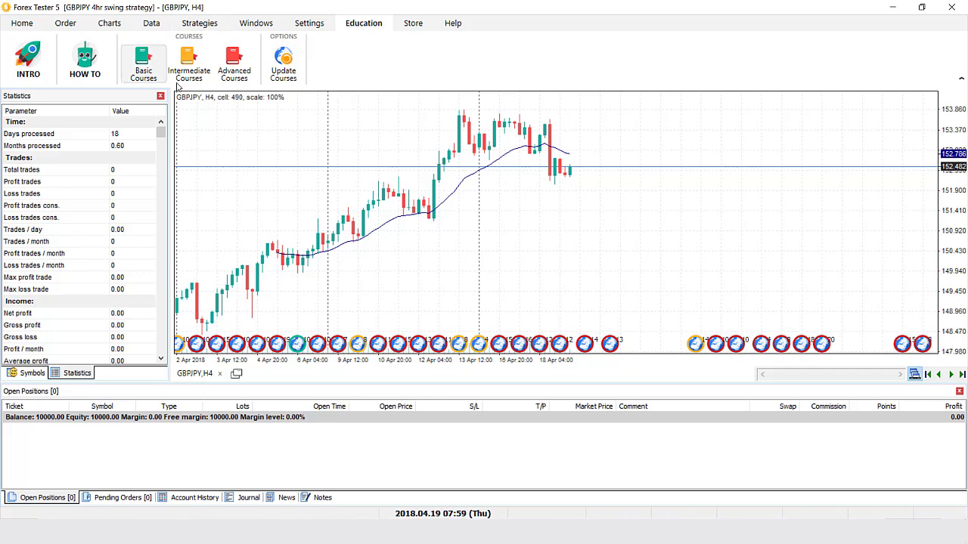
click(156, 81)
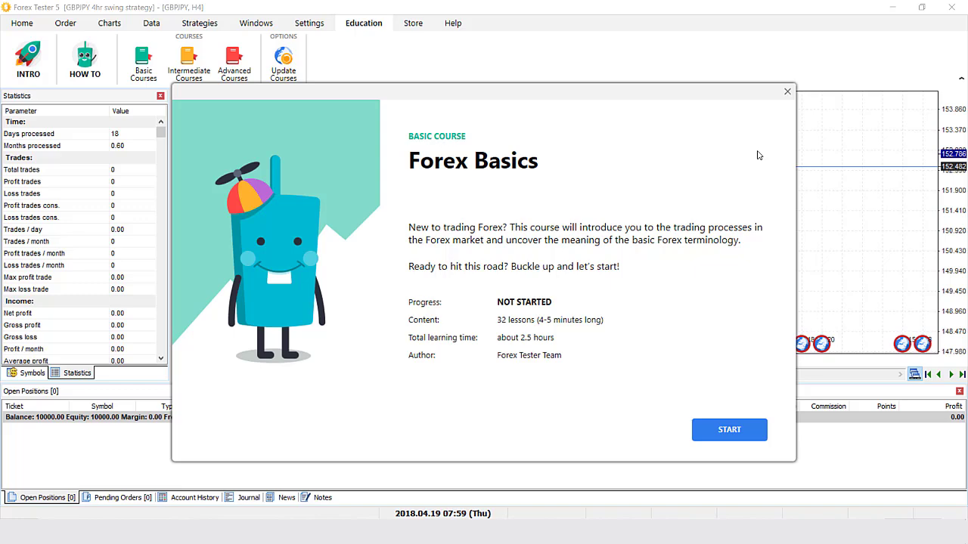
key(Escape)
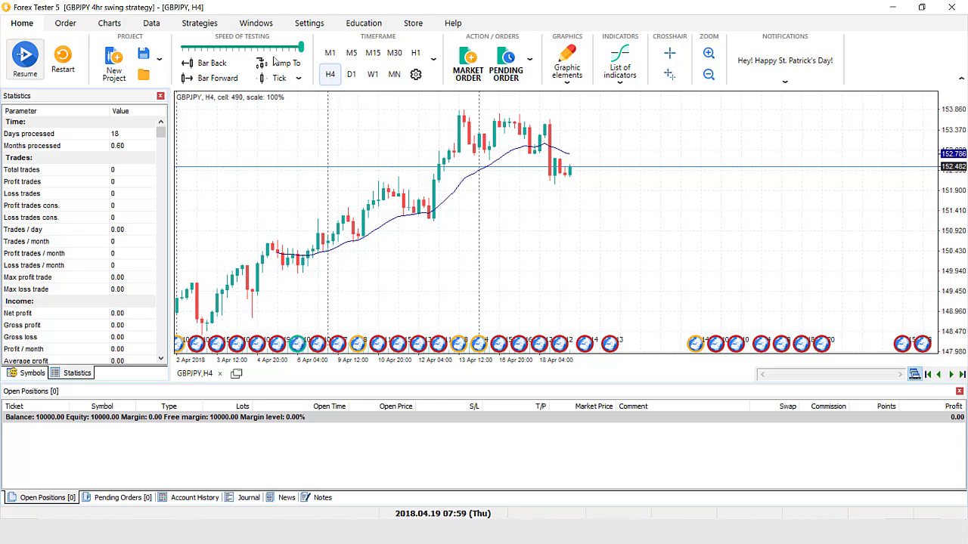
Step: Lower the testing speed, run and pause, then step forward to 2018.04.23 23:59
click(214, 48)
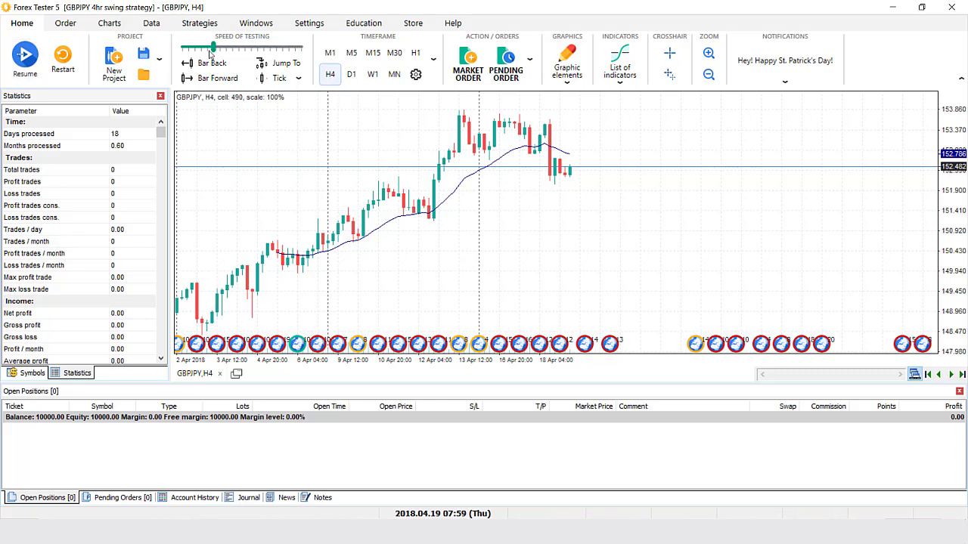
click(37, 69)
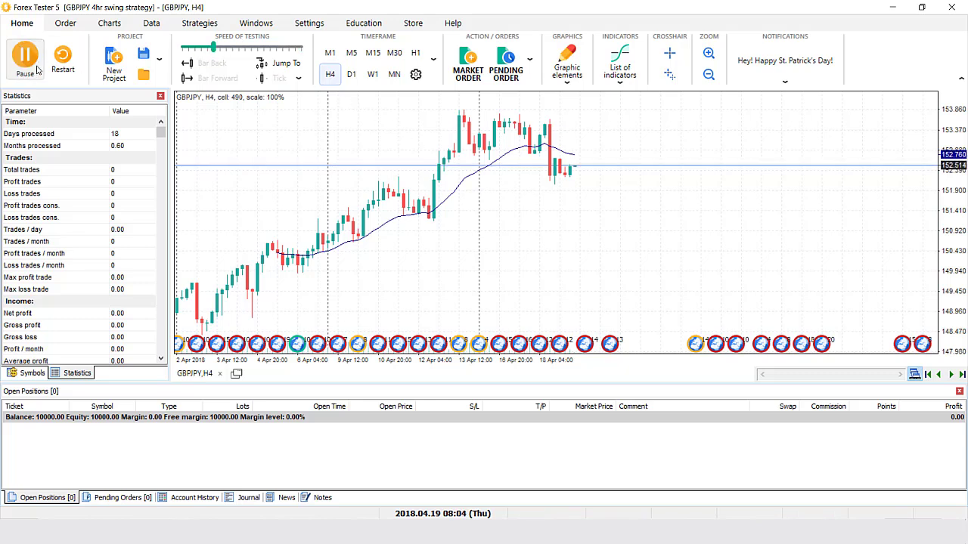
click(37, 70)
key(F12)
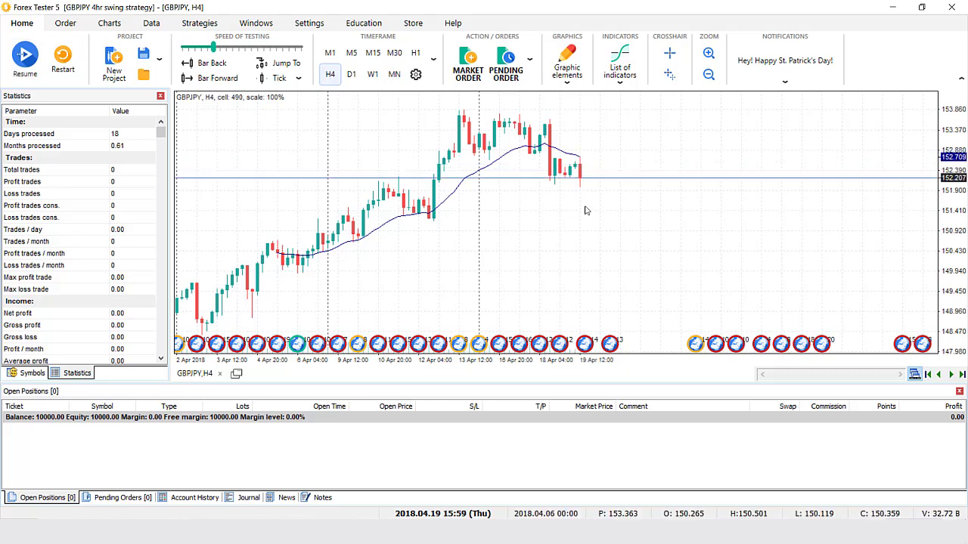
key(F12)
key(F12)
key(F12)
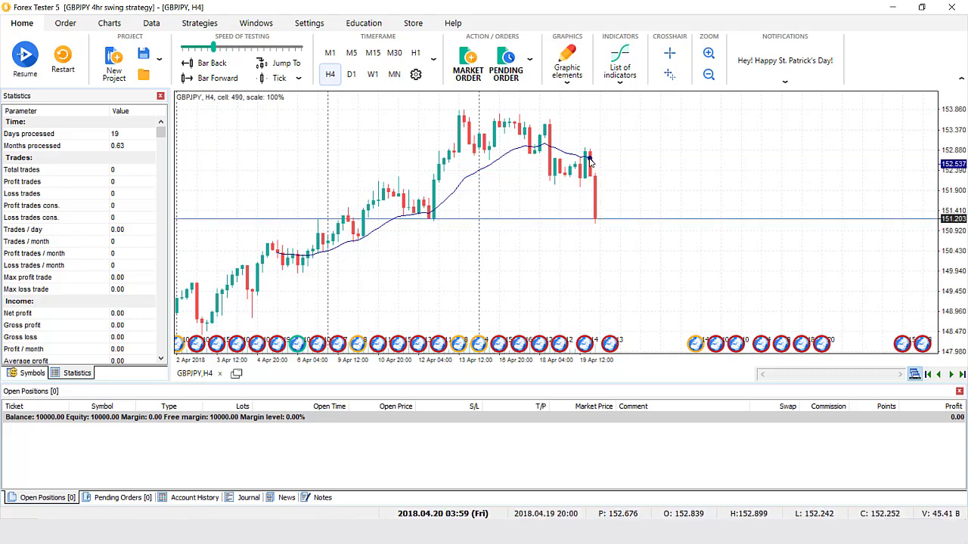
key(F12)
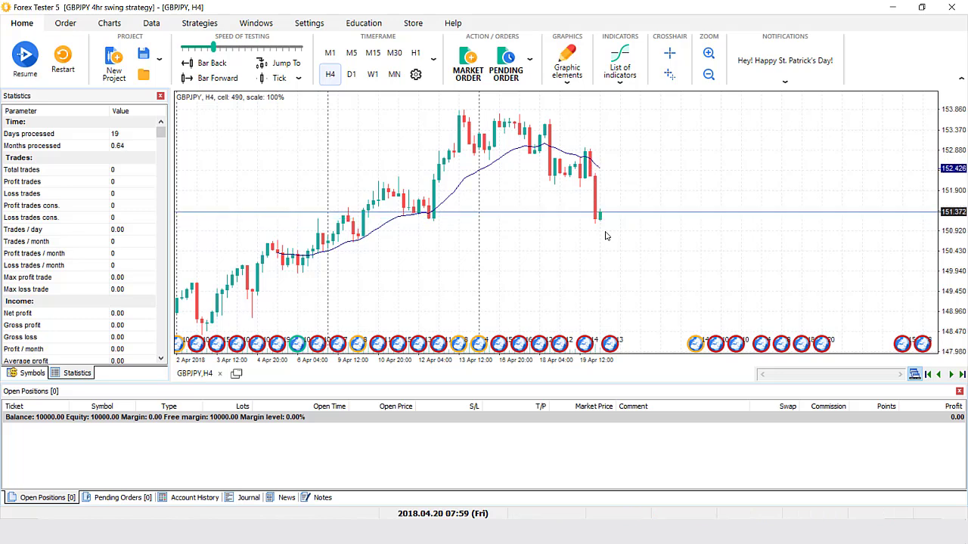
key(F12)
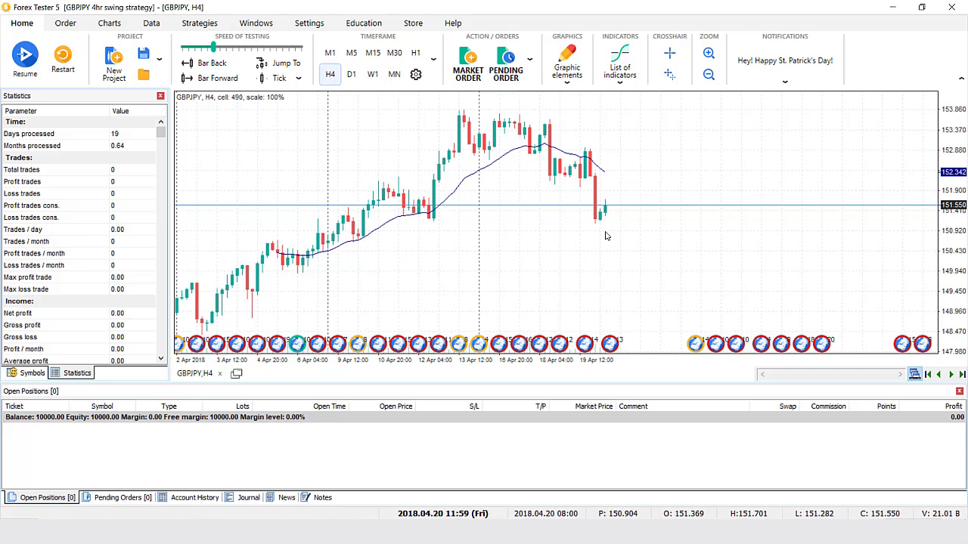
key(F12)
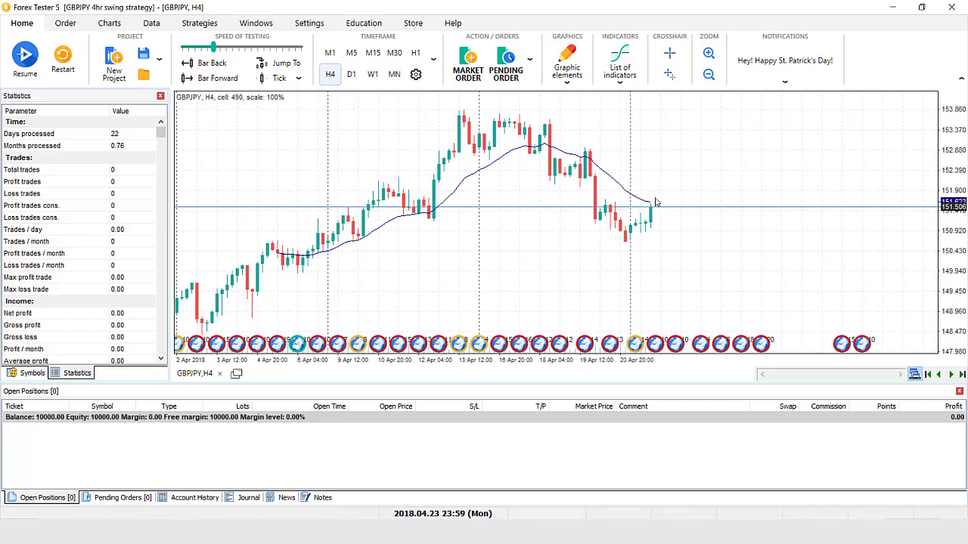
mouse_move(655, 202)
Step: Start a 0.50-lot GBPJPY sell stop from the chart, leaving risk-percent lot sizing off
right_click(655, 216)
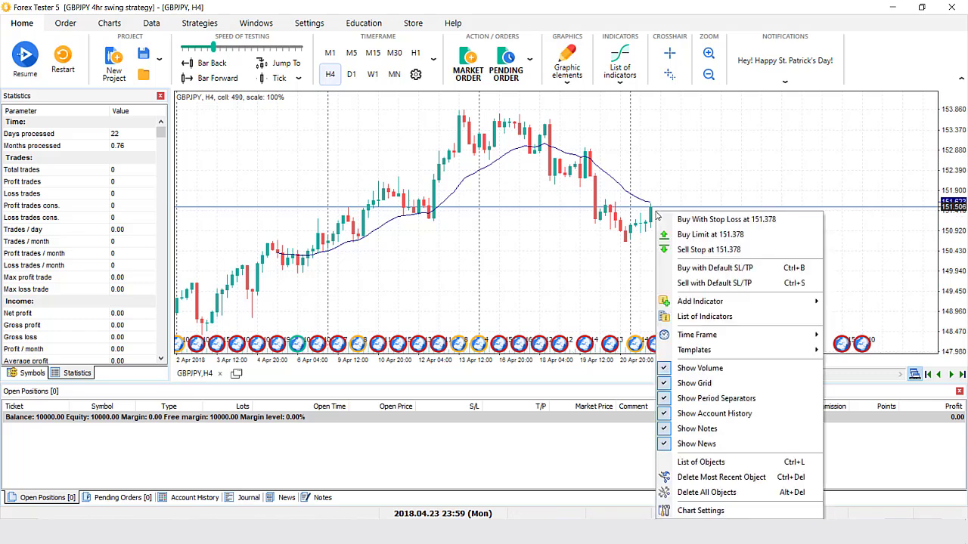
click(703, 250)
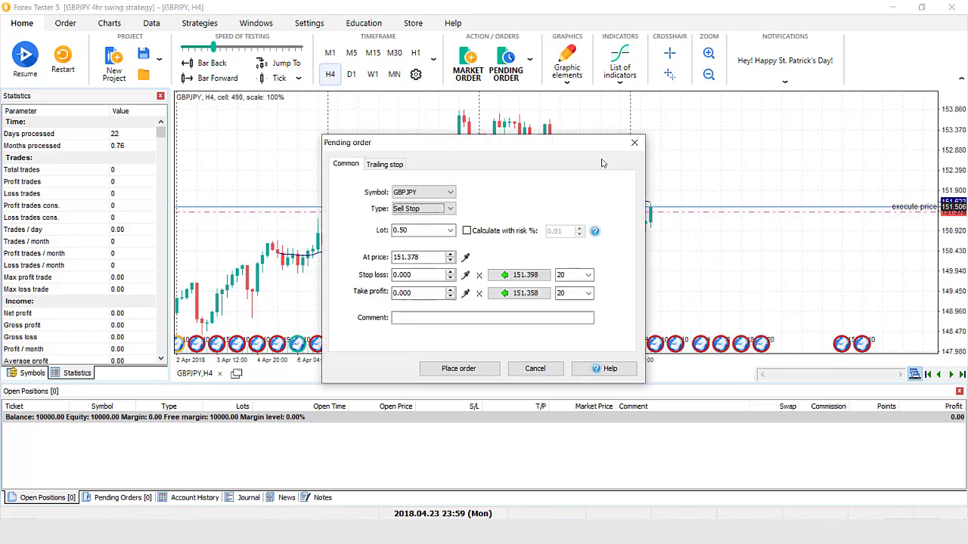
drag(579, 142, 364, 124)
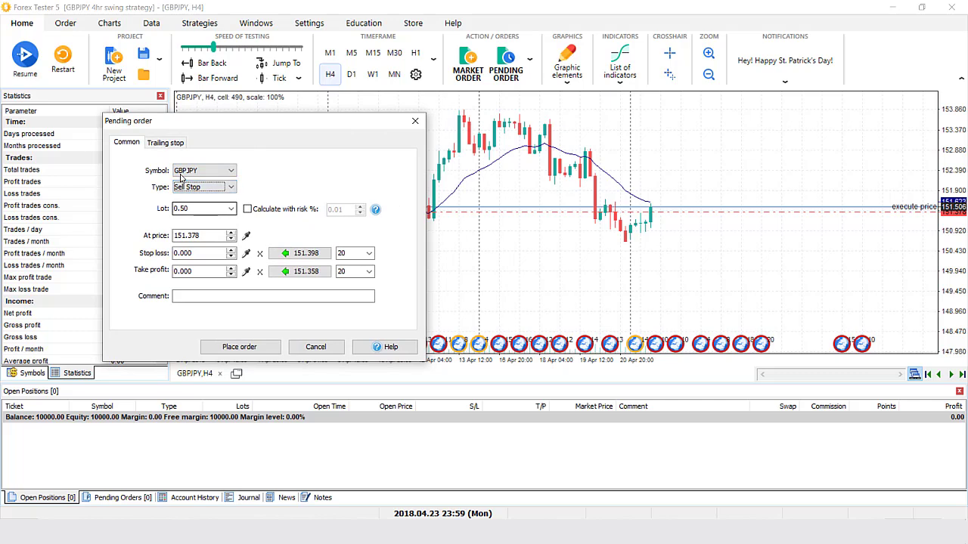
click(247, 210)
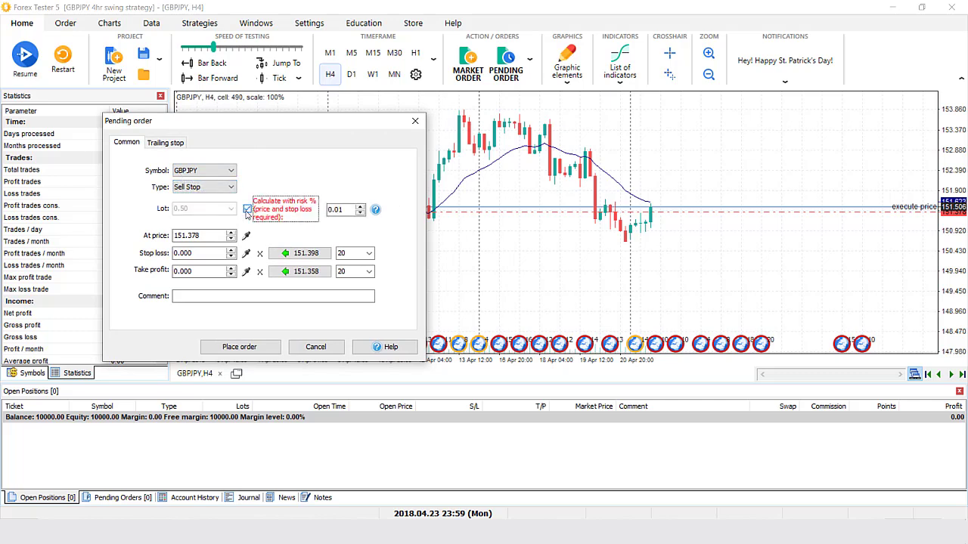
key(Tab)
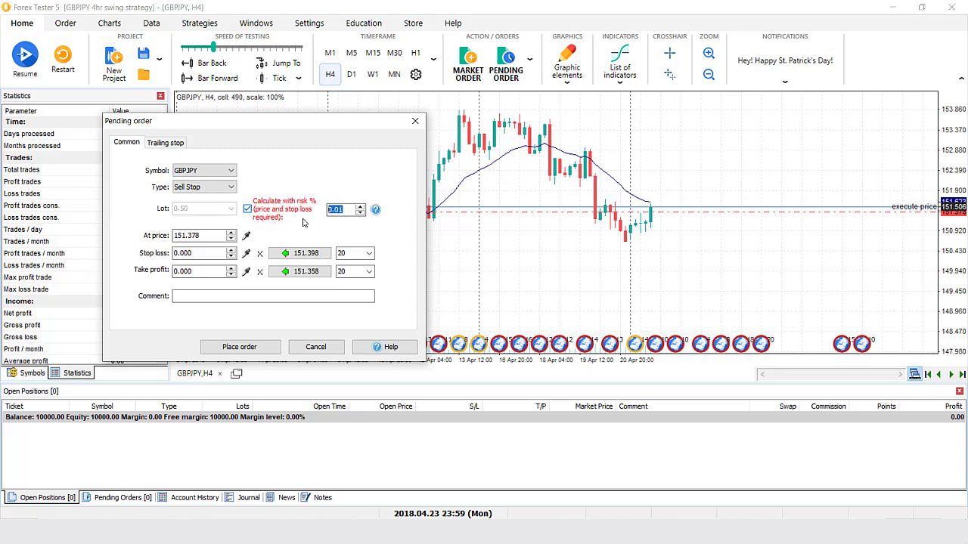
text(1)
click(291, 221)
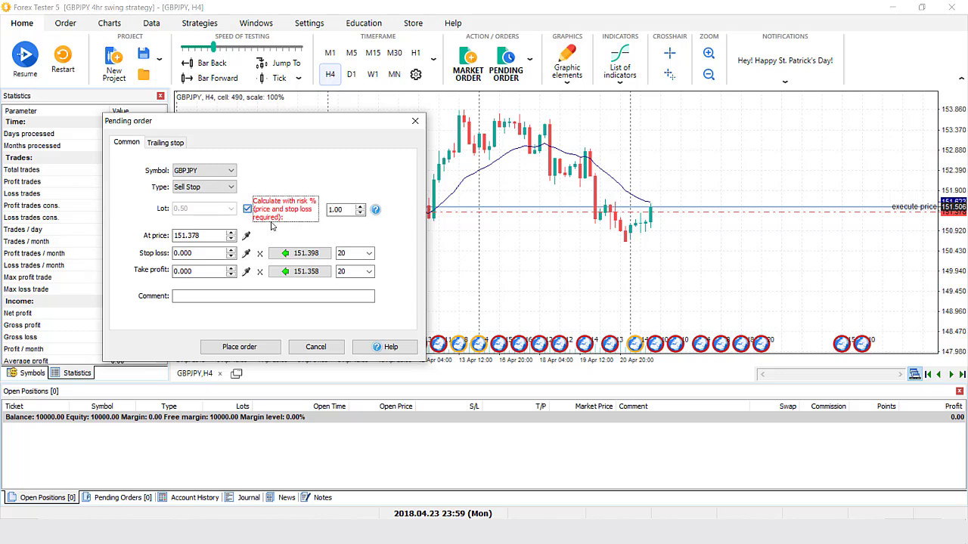
Step: Set the sell stop entry price to 151.480
click(198, 238)
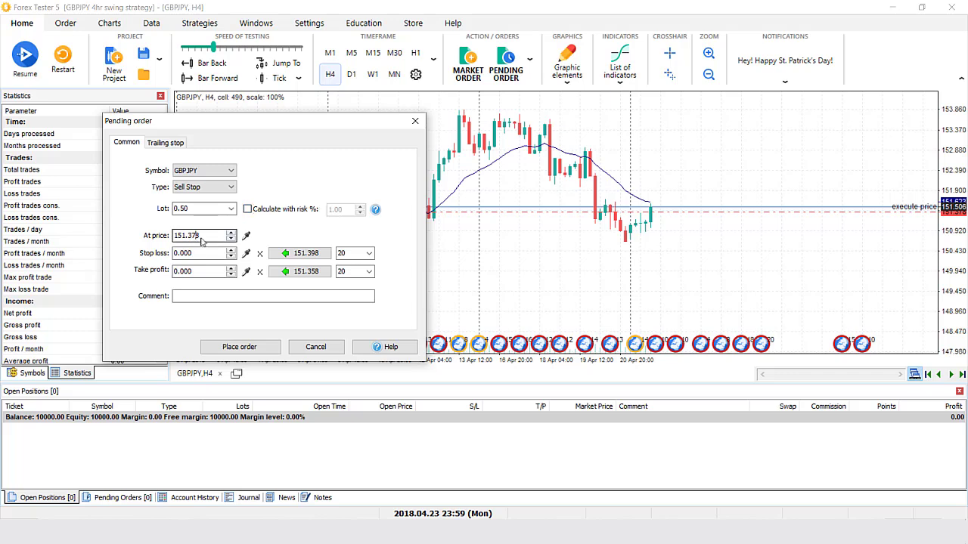
click(245, 235)
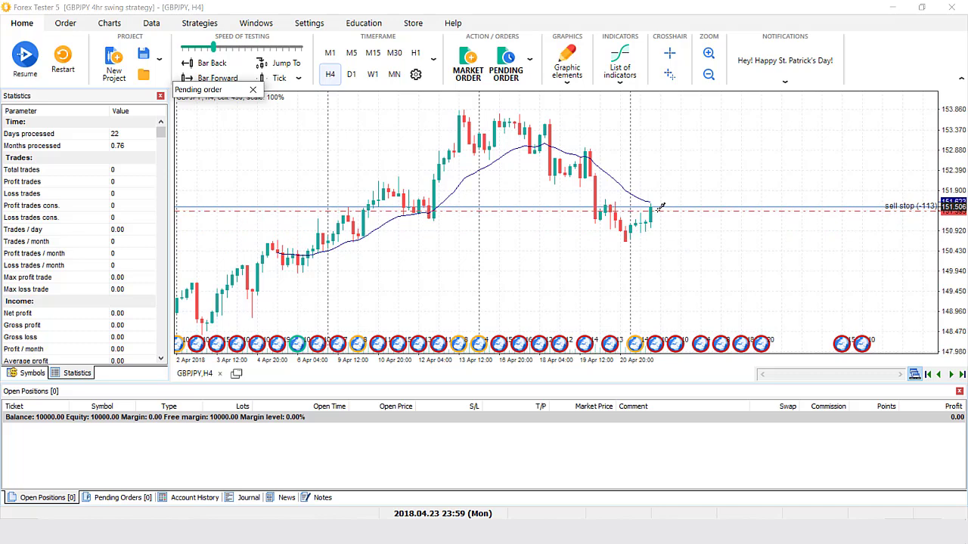
click(661, 206)
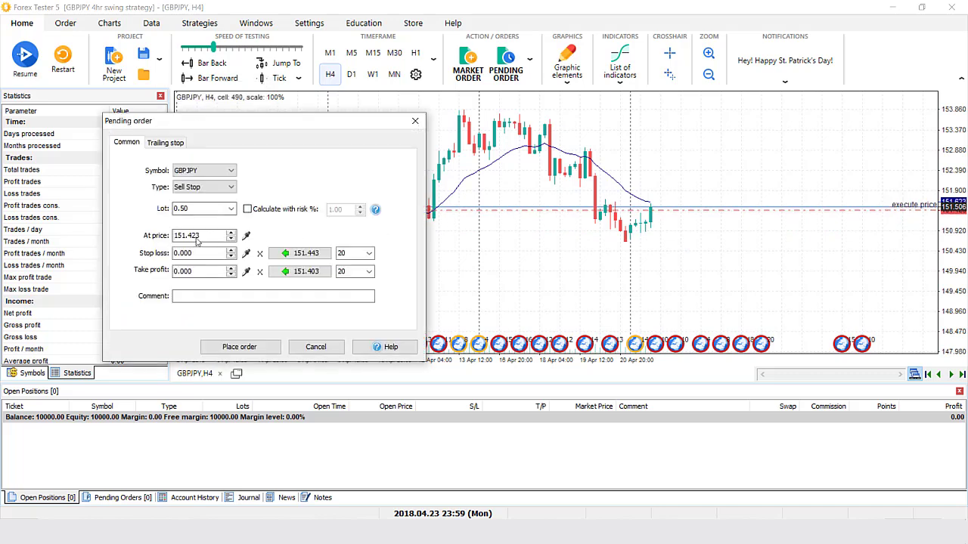
double_click(195, 236)
text(151.48)
Step: Set the stop loss to 151.780 and take profit to 150.88 via the chart pickers
click(246, 254)
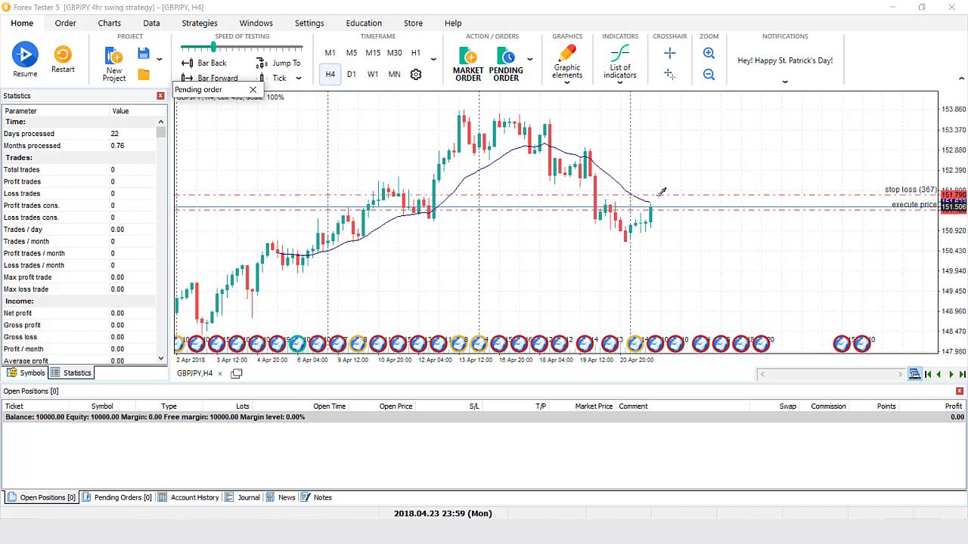
click(661, 192)
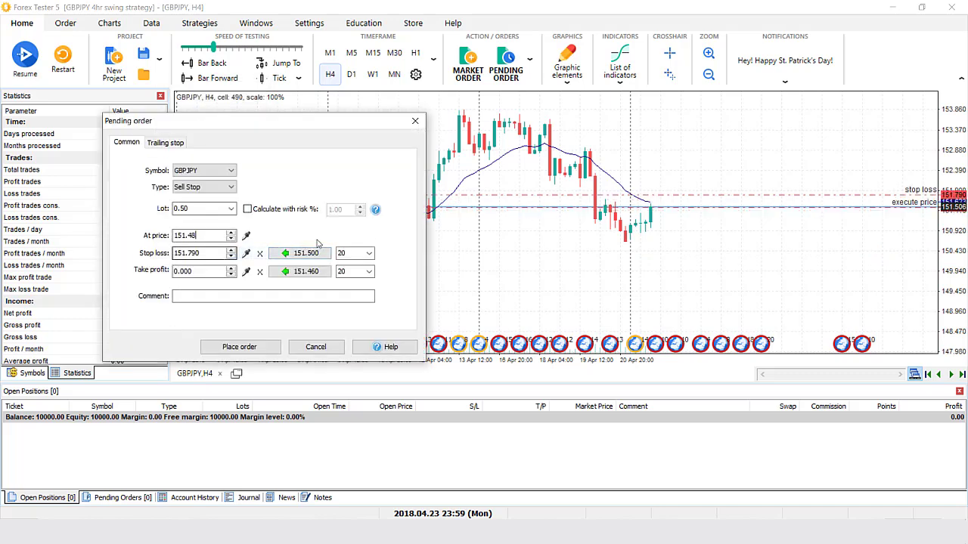
drag(193, 253, 226, 263)
text(8)
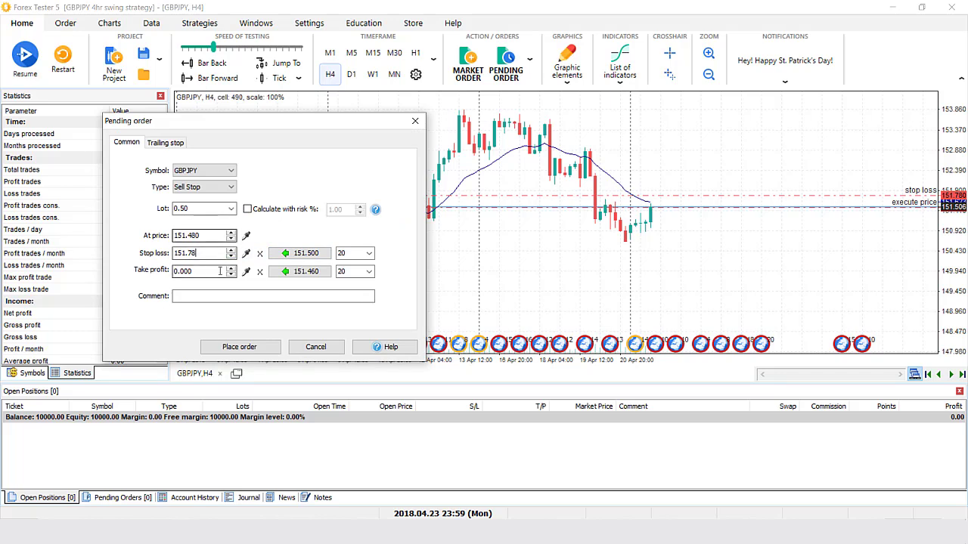
click(246, 270)
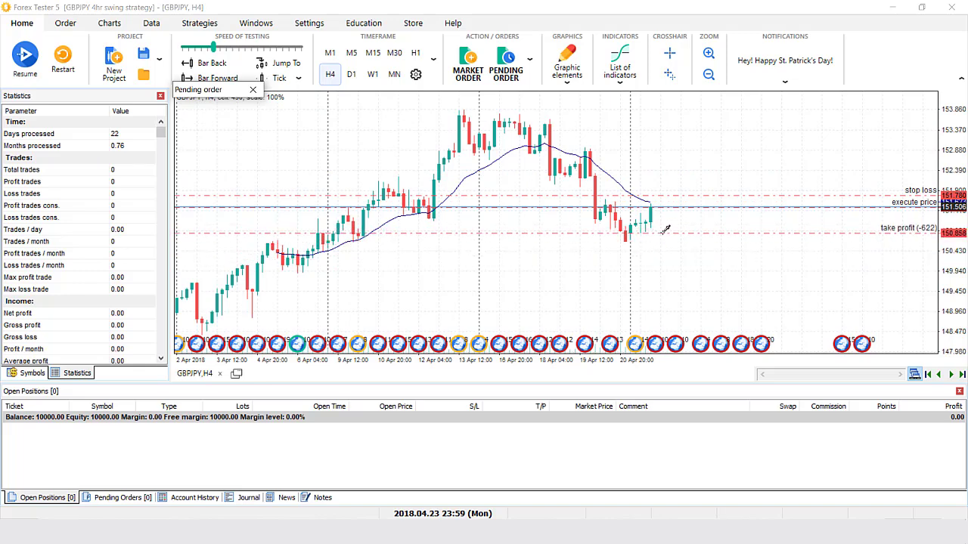
click(667, 230)
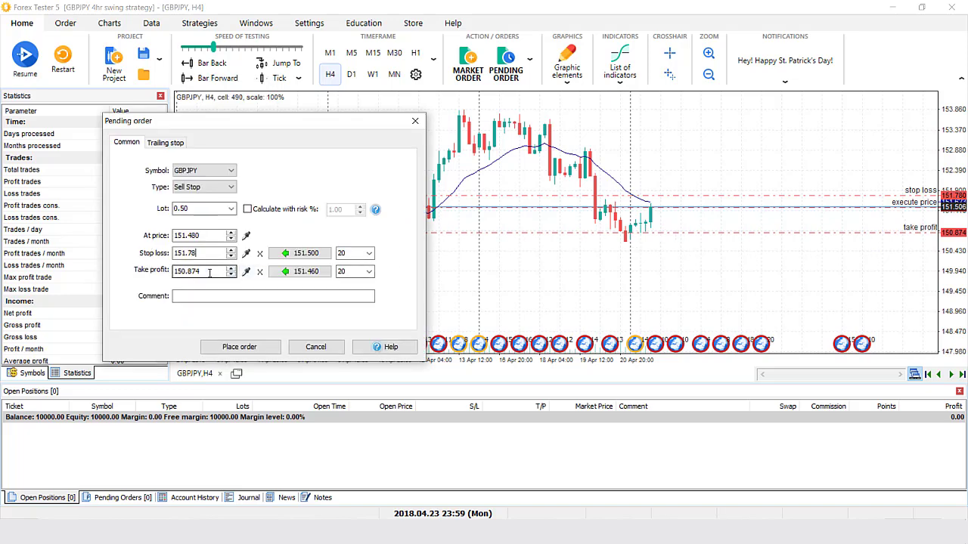
drag(191, 271, 221, 278)
text(8)
Step: Place the sell stop and advance bars until it fills and stops out for a 161.55 loss
click(268, 349)
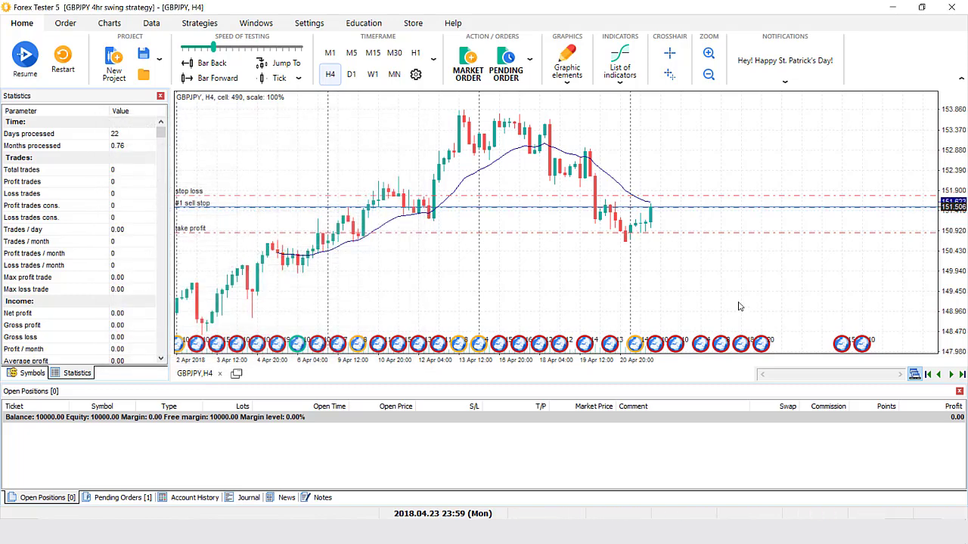
click(708, 55)
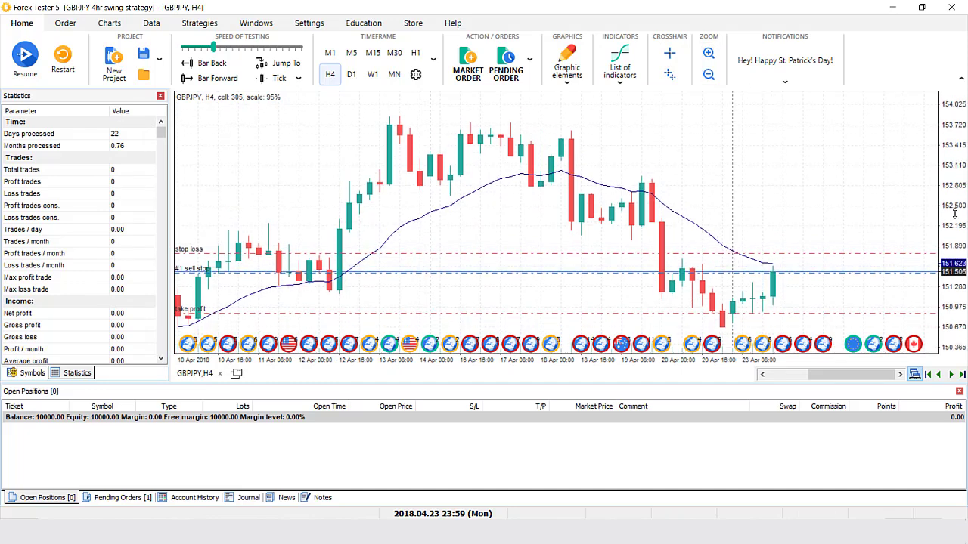
drag(955, 215, 955, 234)
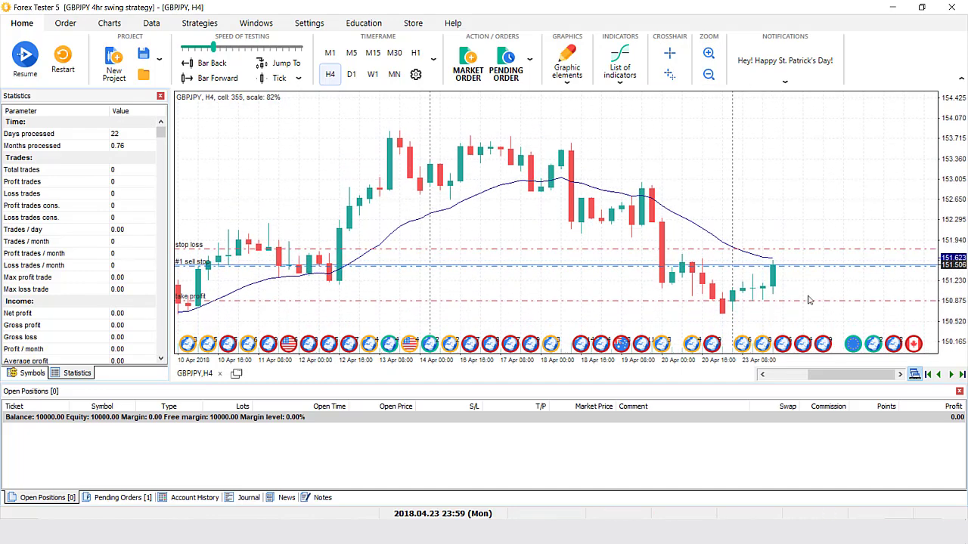
click(127, 498)
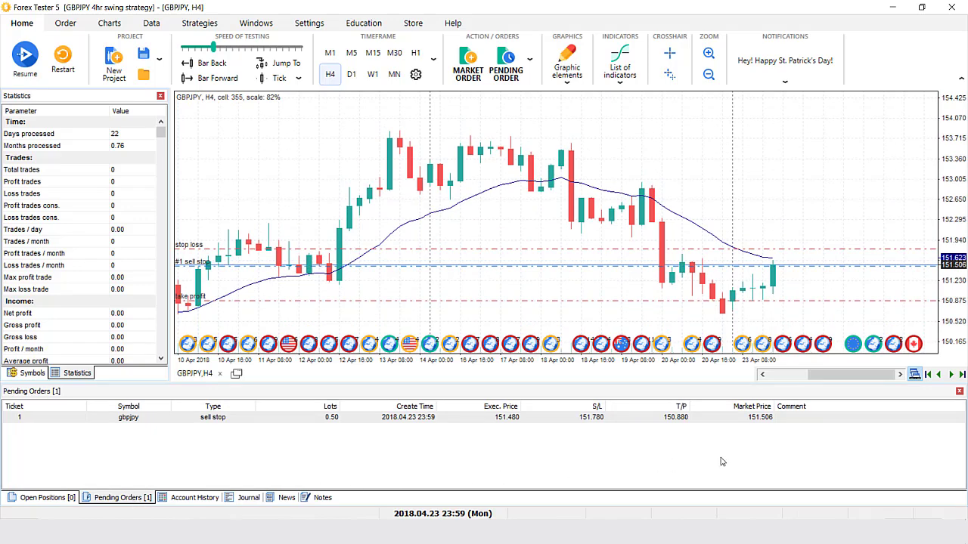
key(F12)
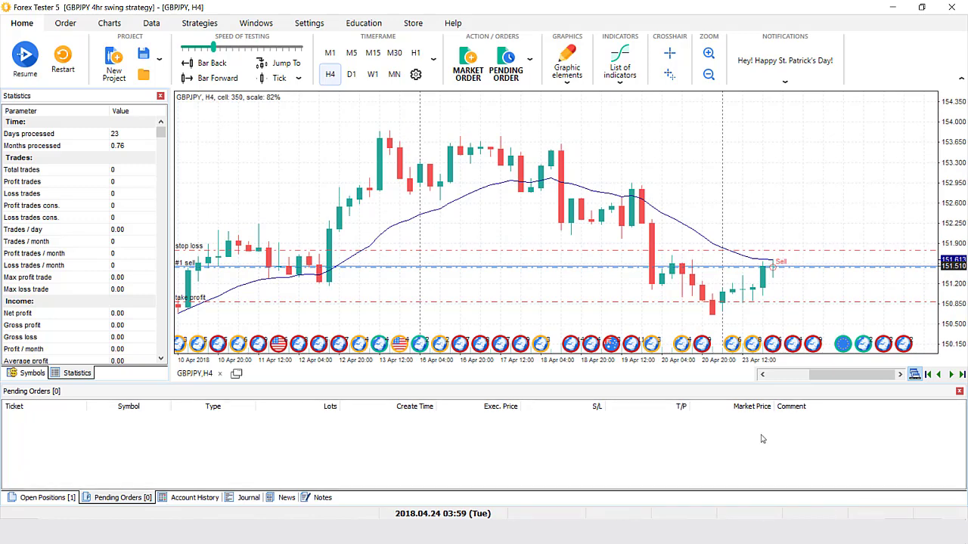
click(30, 499)
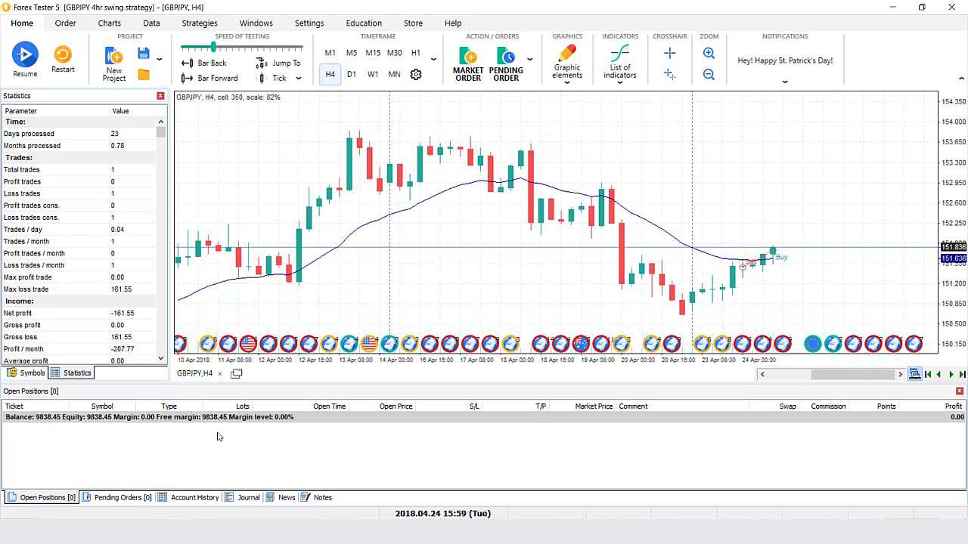
Step: Show the account history with the deposit and the losing sell, enlarging the panel
click(182, 502)
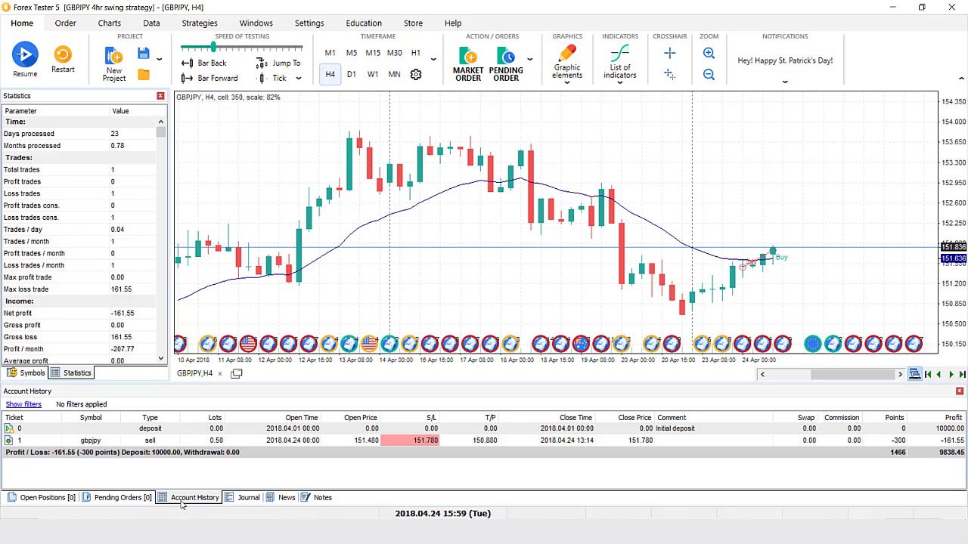
click(953, 441)
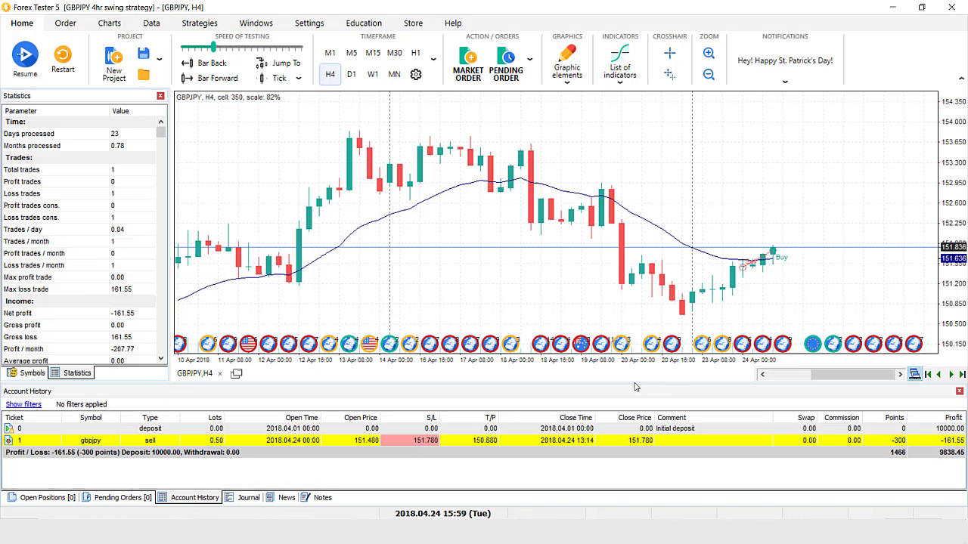
drag(635, 386, 634, 372)
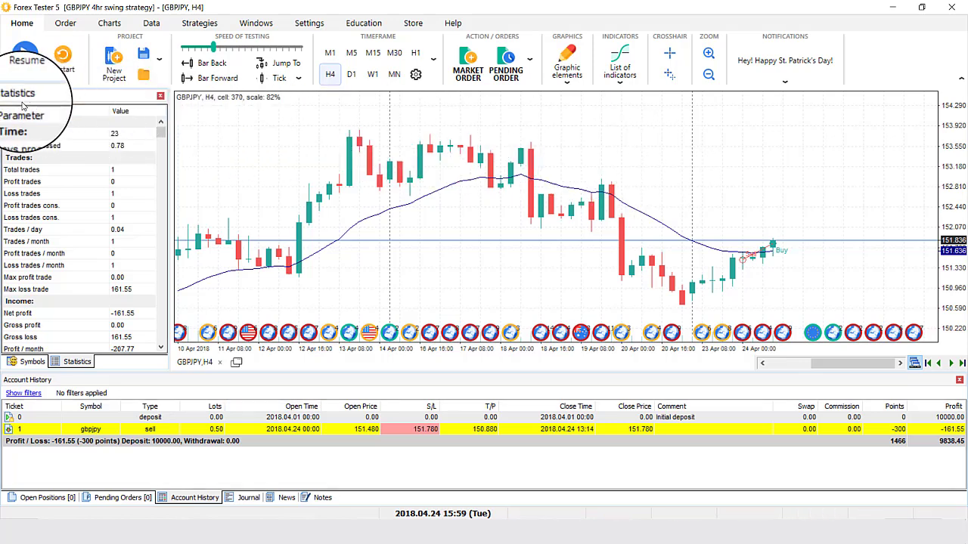
Step: Review statistics: 1 trade, 1 loss, net profit -161.55, max drawdown 161.55
click(68, 170)
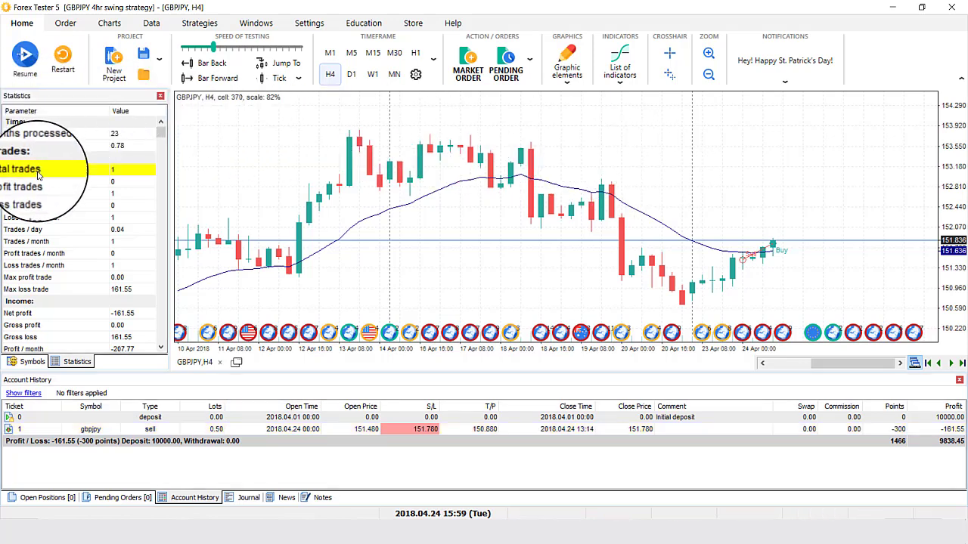
click(112, 194)
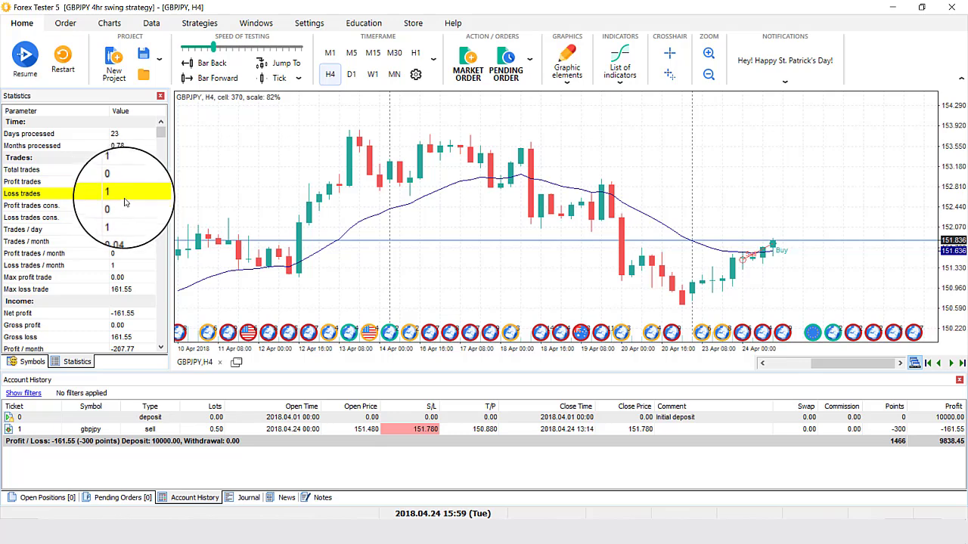
key(Down)
key(Down)
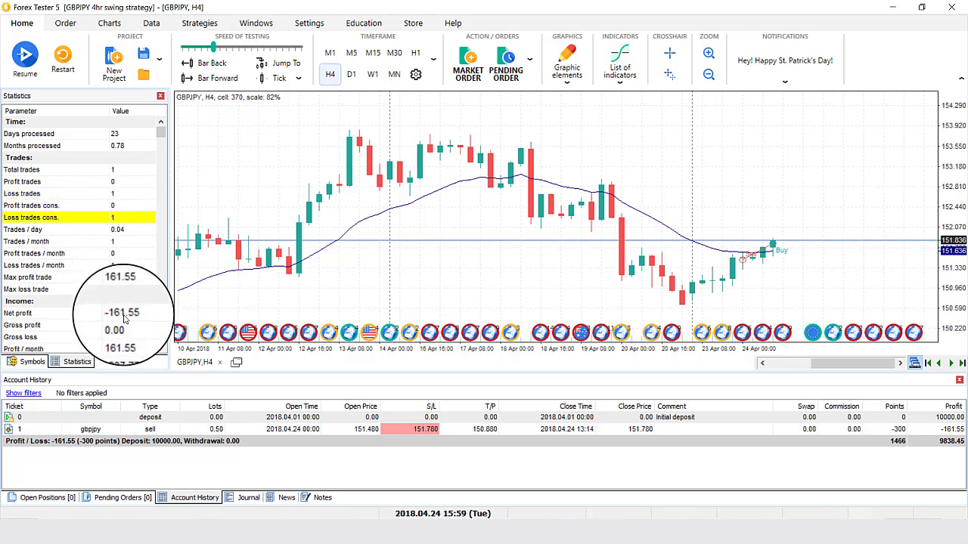
click(125, 313)
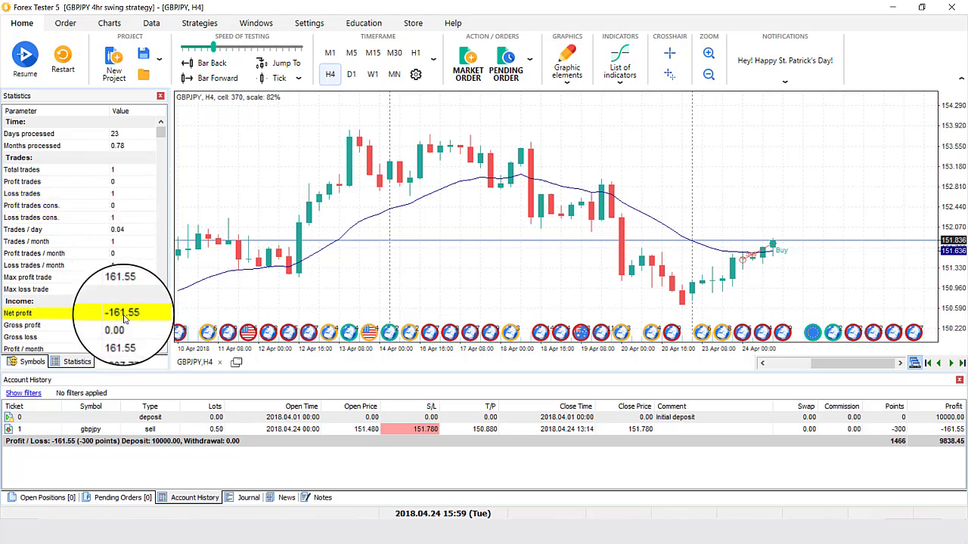
key(Down)
key(Down)
key(Down)
key(Down)
key(Down)
key(Down)
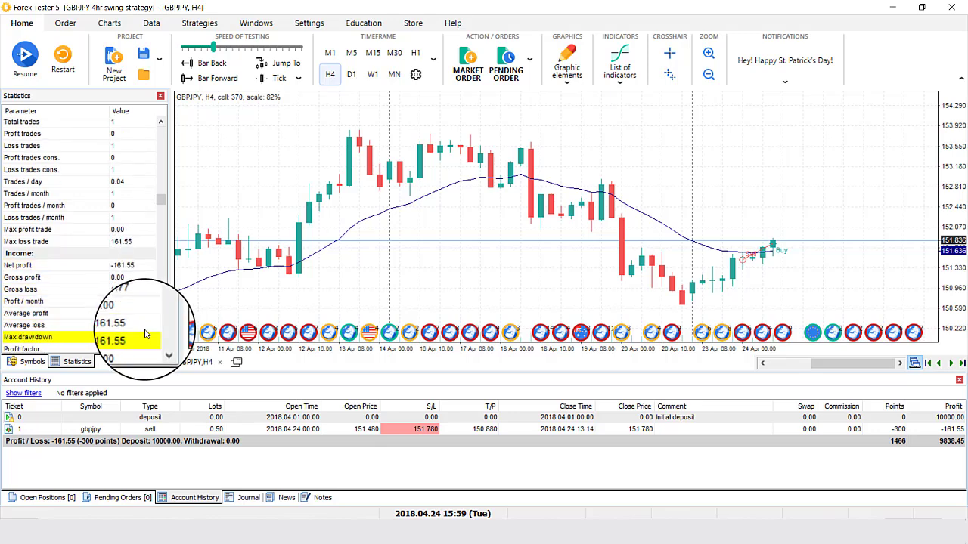
key(Down)
key(Down)
key(Down)
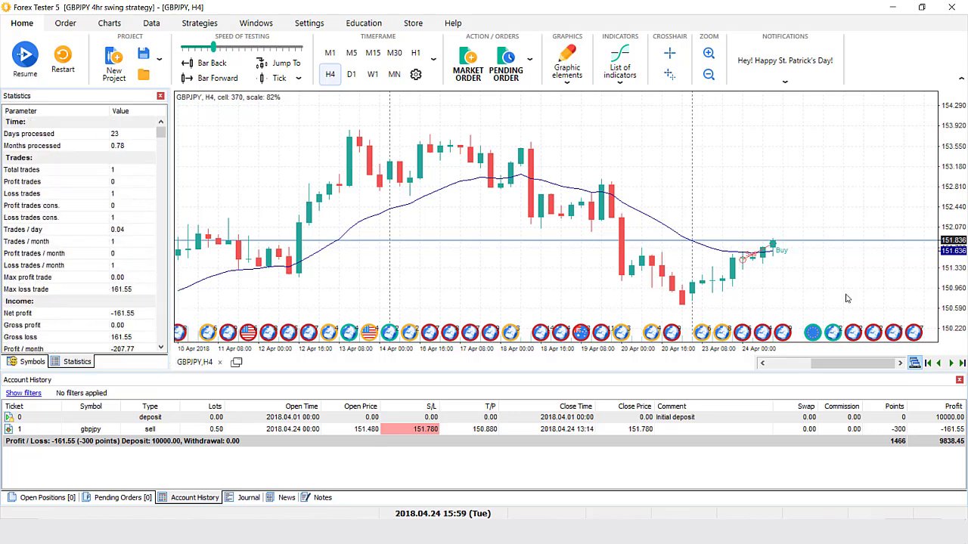
click(708, 74)
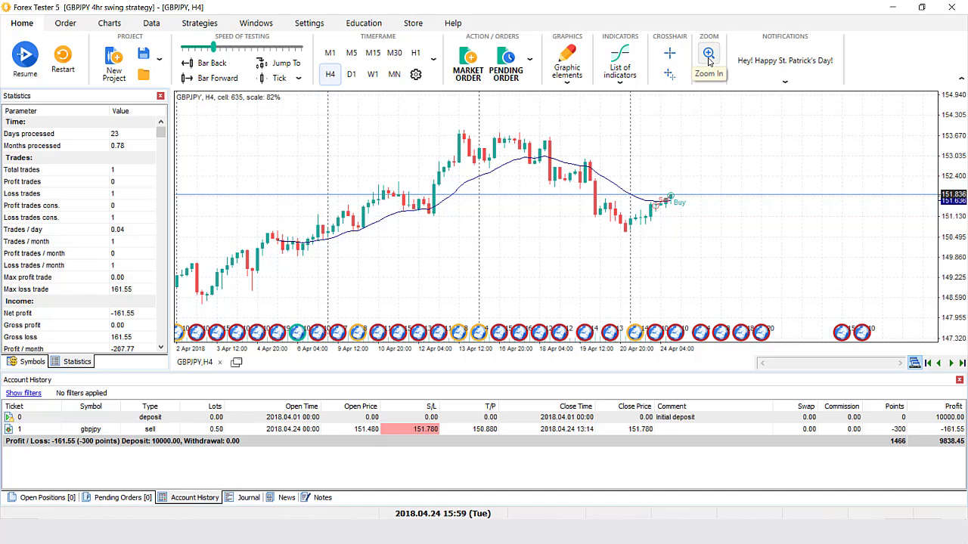
Step: Place a 1%-risk buy stop at 152.130 with stop loss 151.649 and take profit 152.787
click(708, 61)
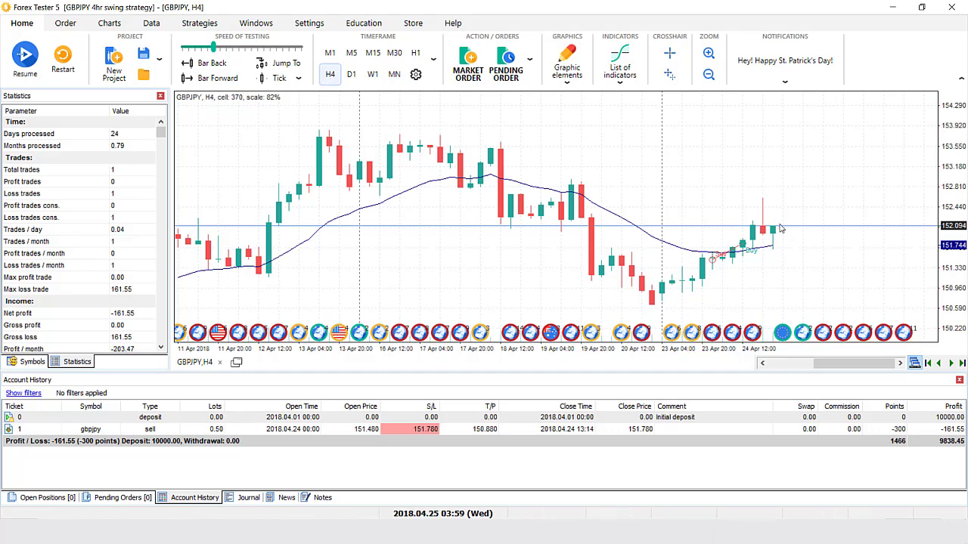
right_click(781, 229)
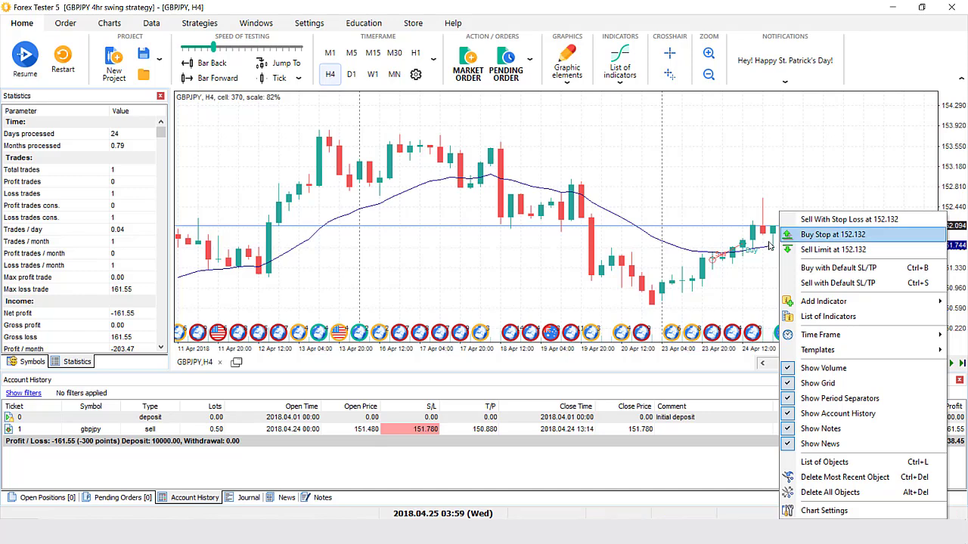
click(808, 235)
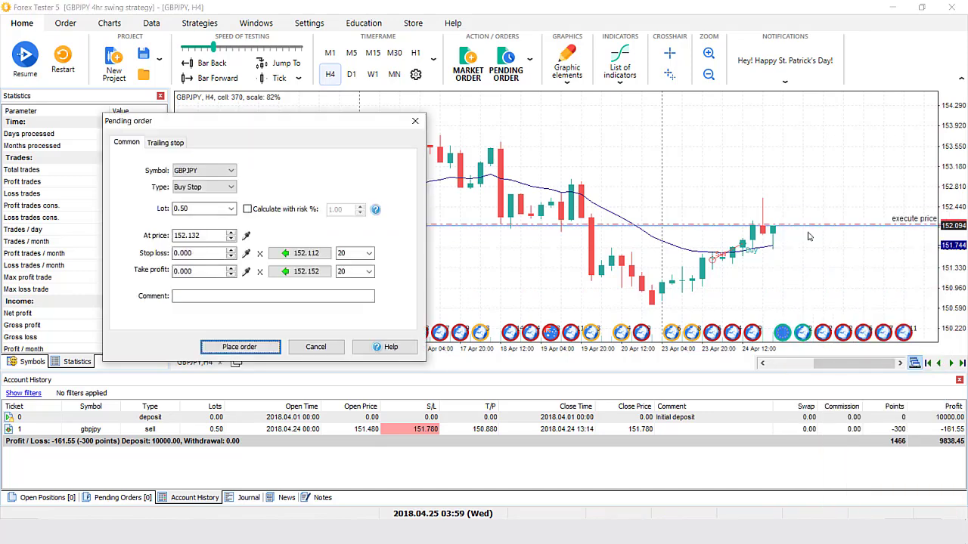
click(246, 236)
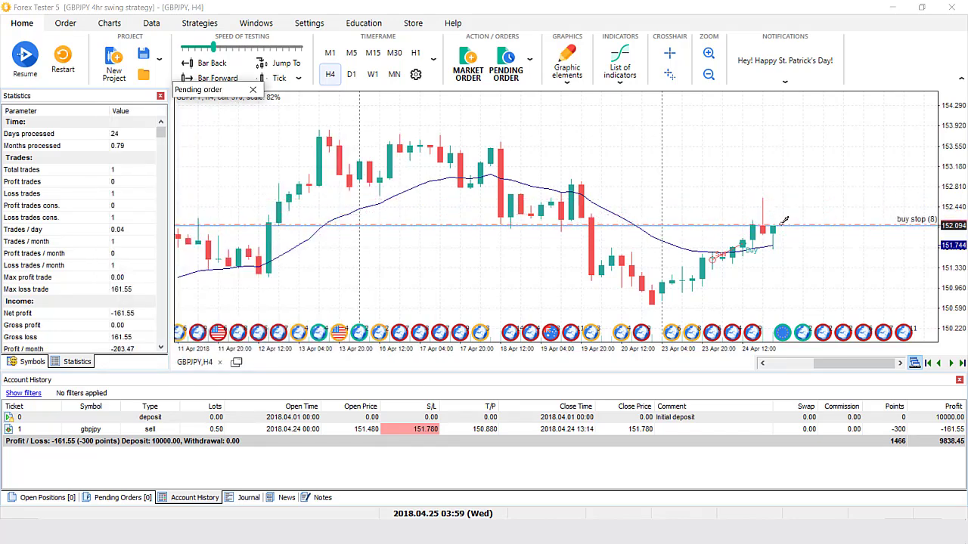
click(782, 227)
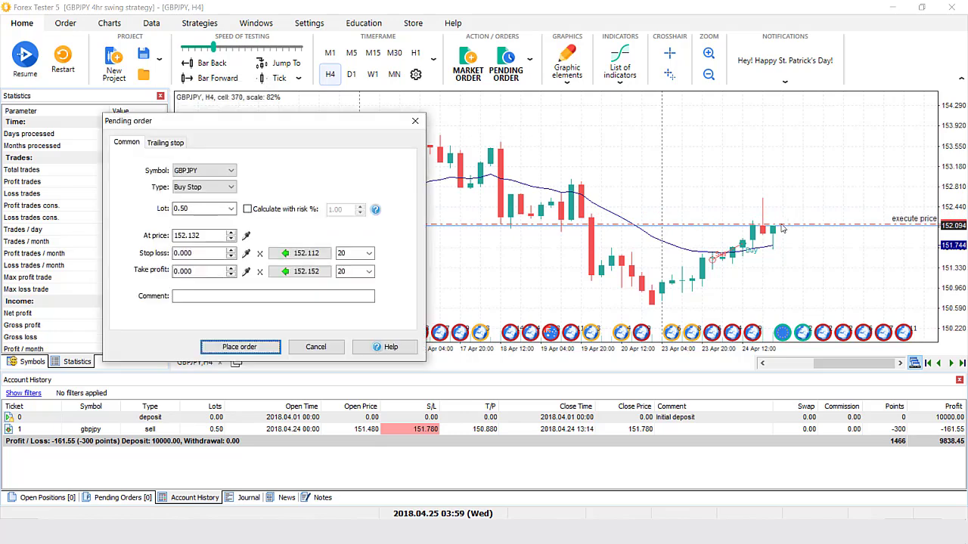
click(231, 239)
click(232, 239)
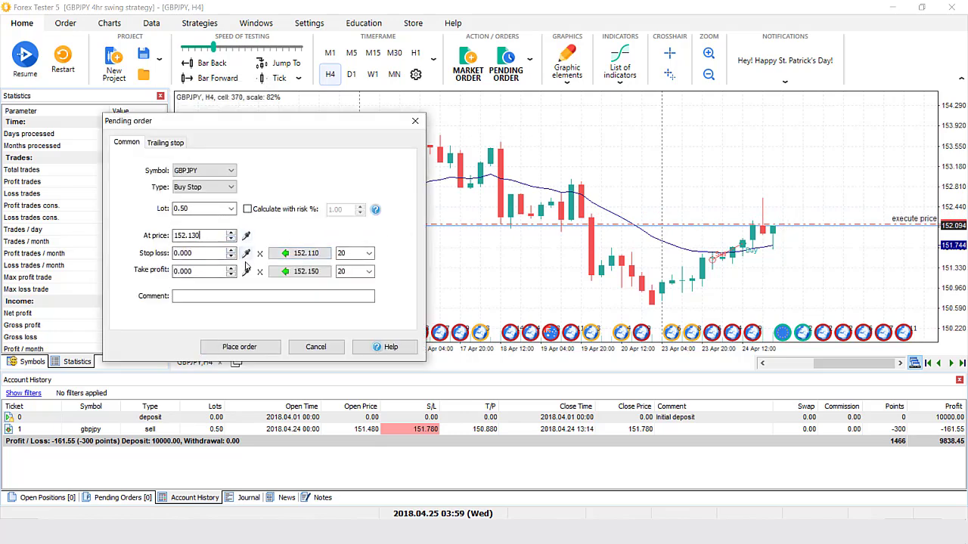
click(247, 209)
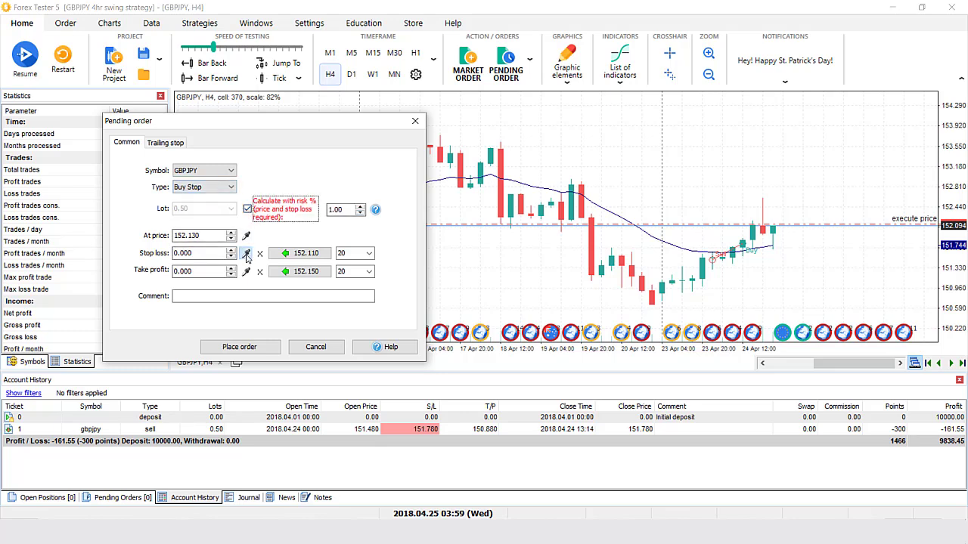
click(246, 253)
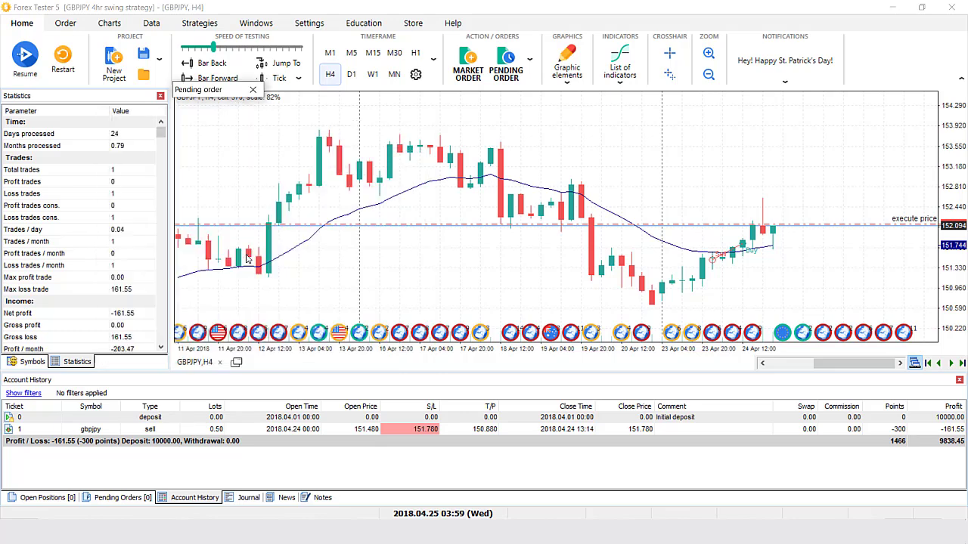
click(779, 252)
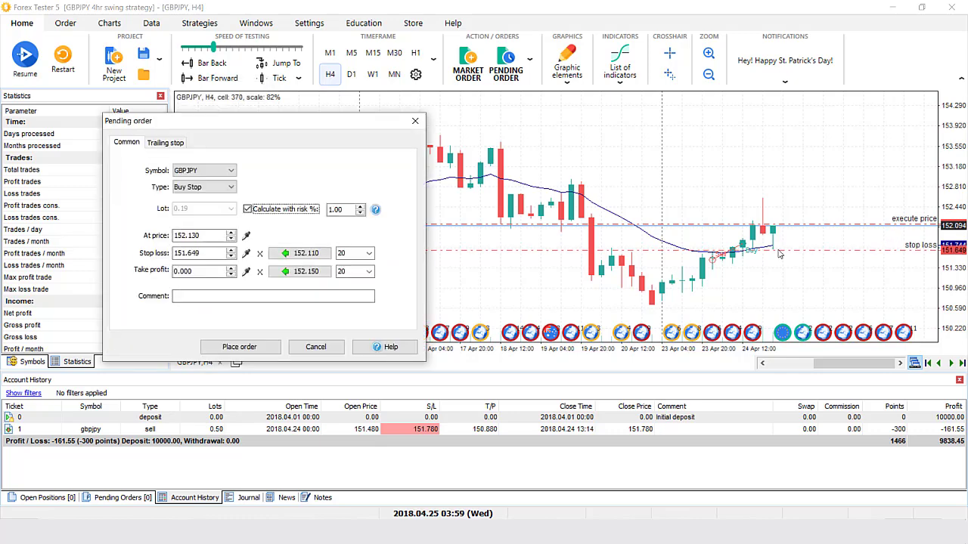
click(245, 271)
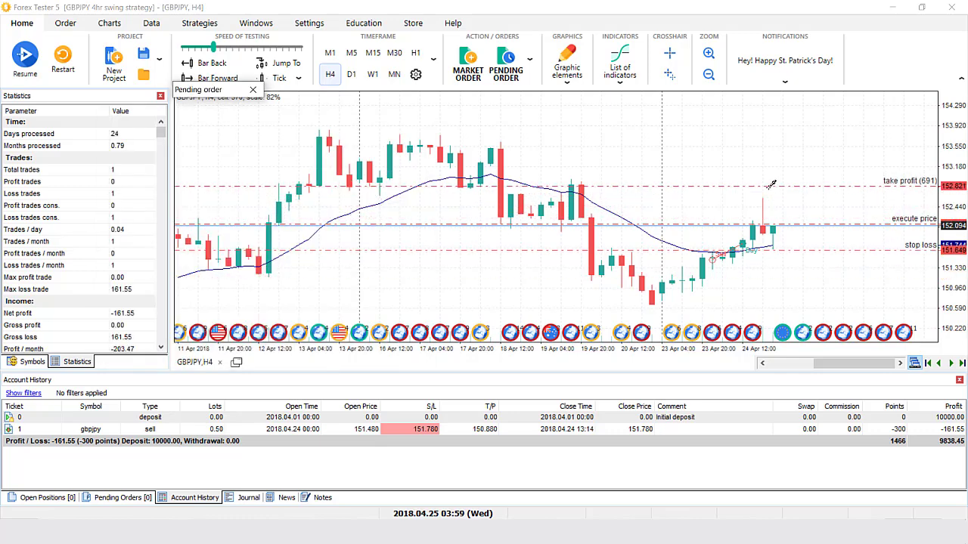
click(771, 184)
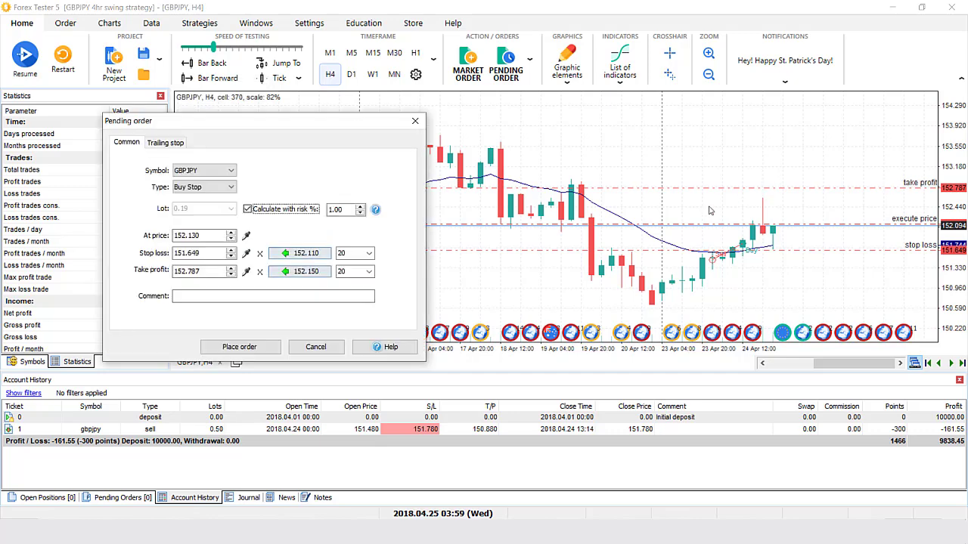
click(252, 350)
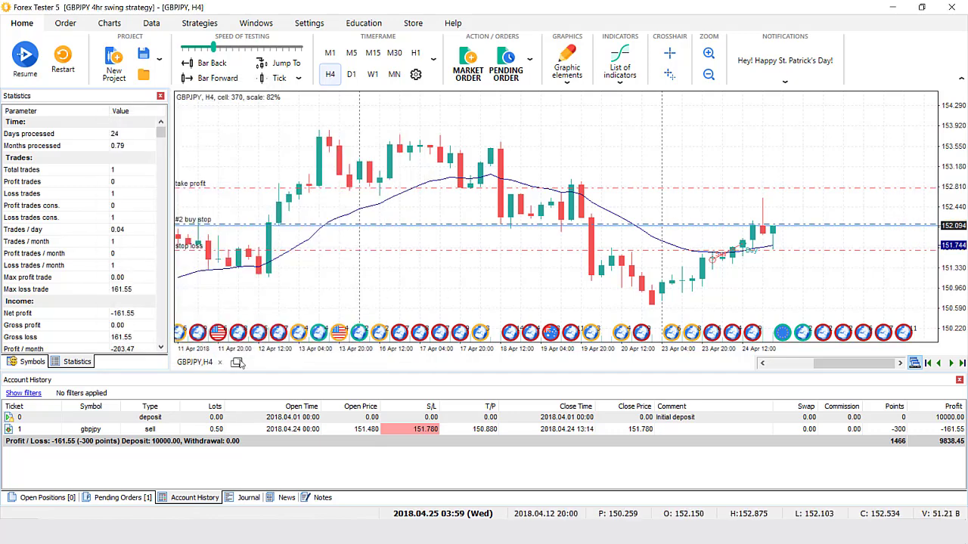
Step: Advance bars as the buy stop fills and closes, continuing to 1 May 2018 23:59
click(133, 501)
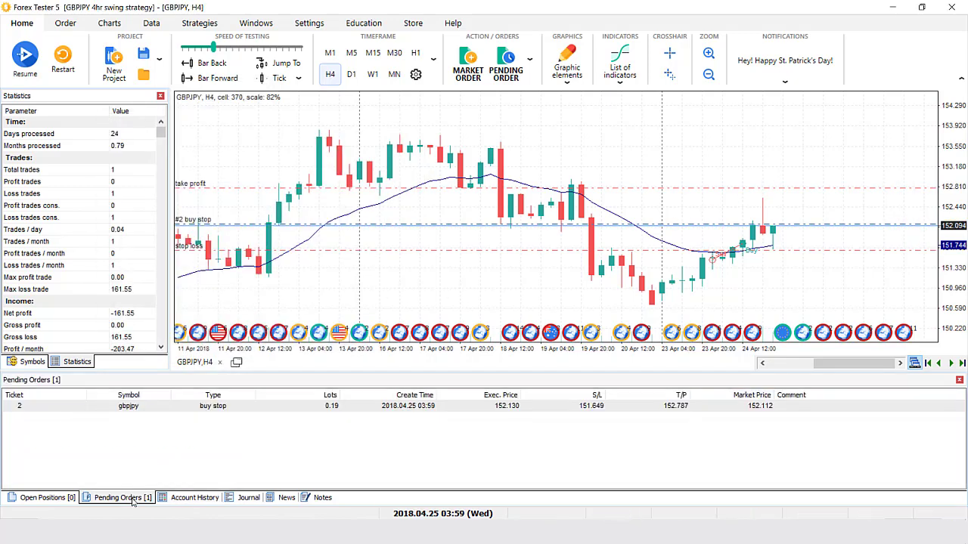
key(F12)
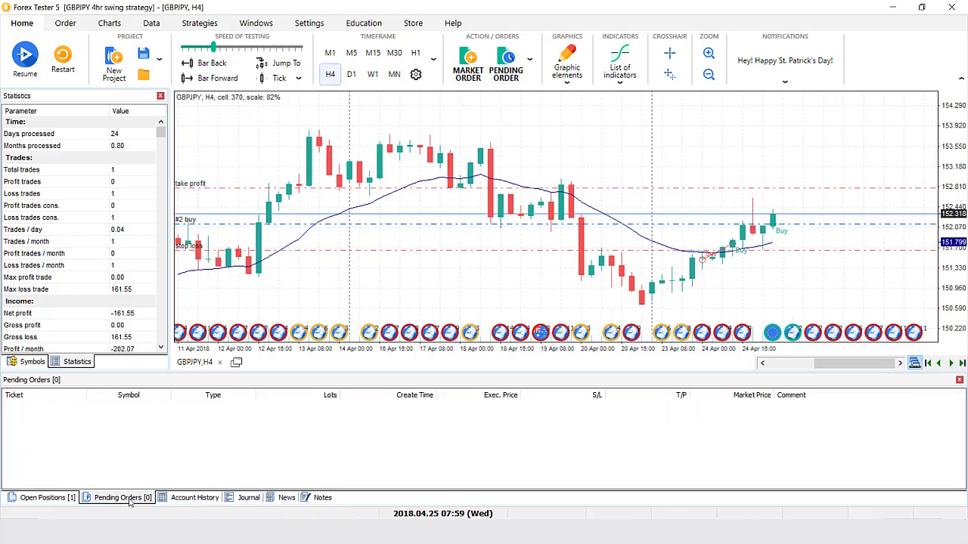
click(47, 505)
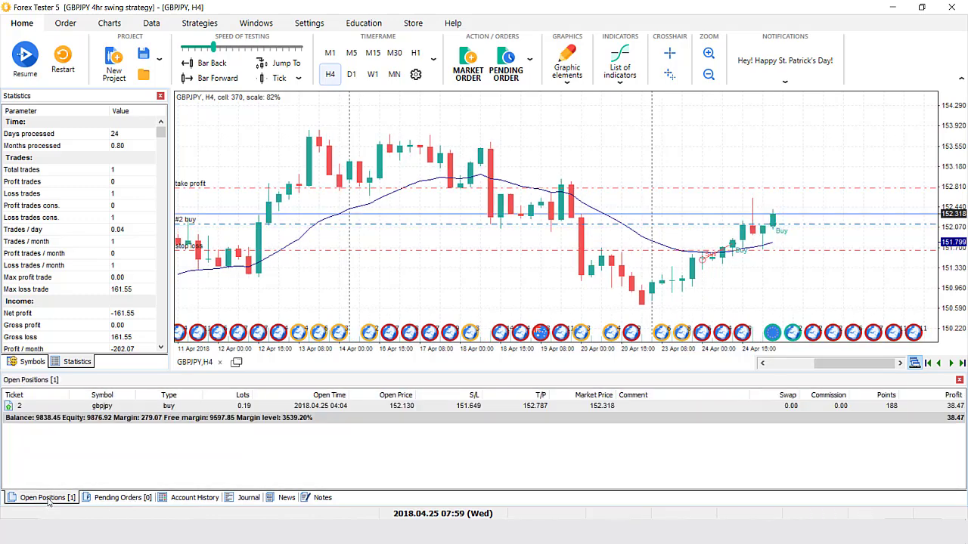
key(F12)
key(F12)
key(F12)
key(F12)
key(F12)
key(F12)
key(F12)
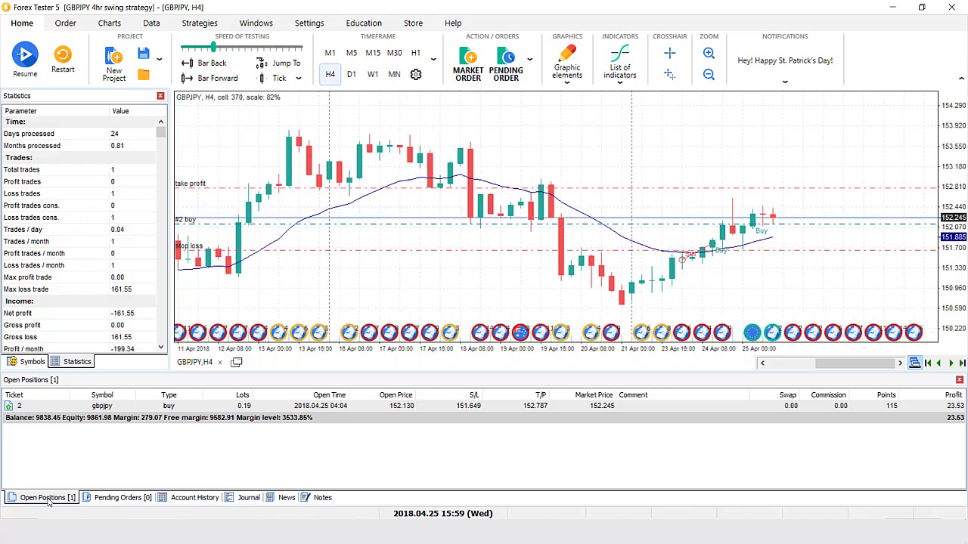
key(F12)
key(F12)
key(F12)
key(F12)
key(F12)
key(F12)
key(F12)
key(F12)
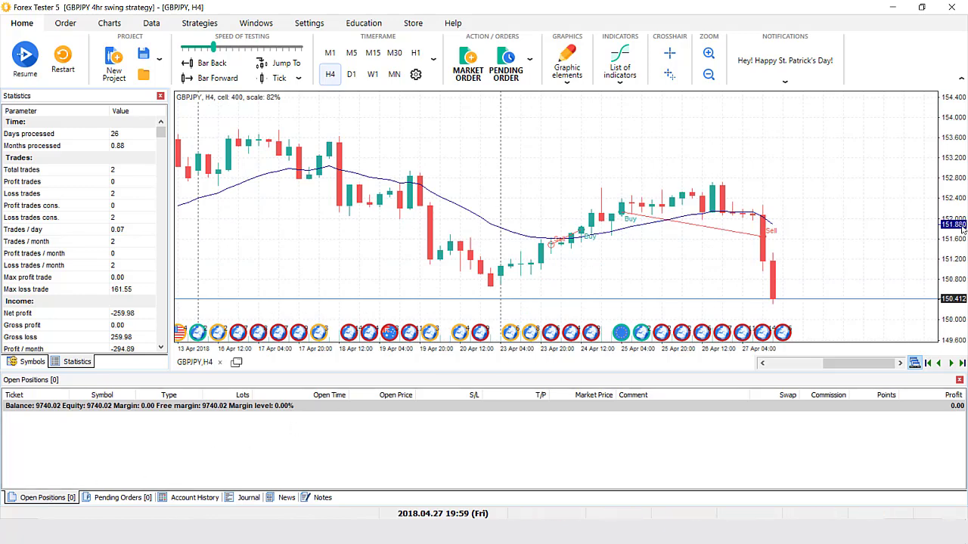
scroll(962, 230, down, 3)
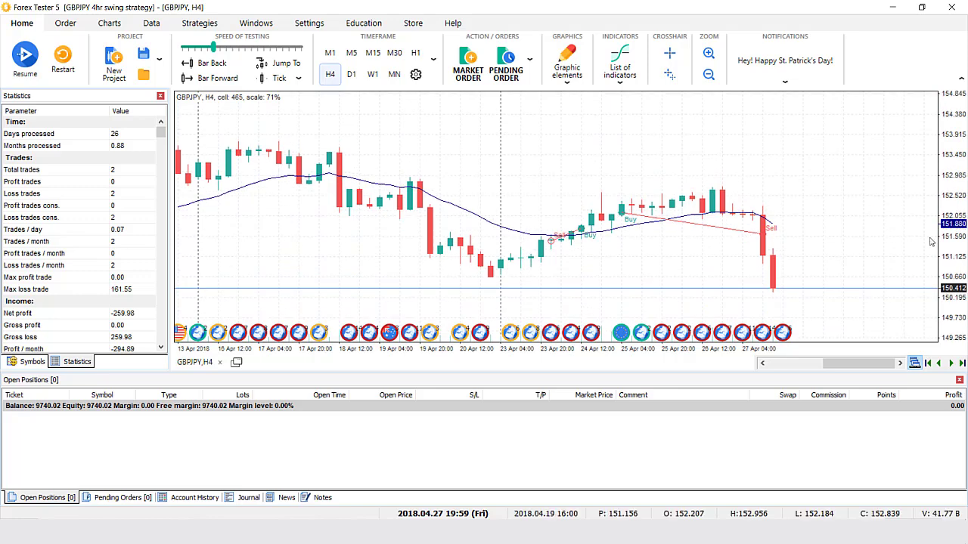
click(709, 74)
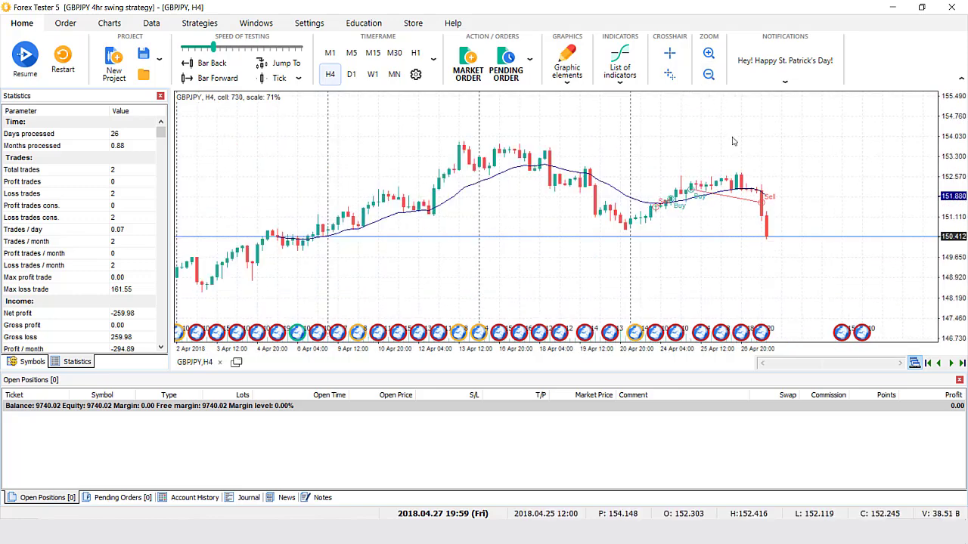
key(F2)
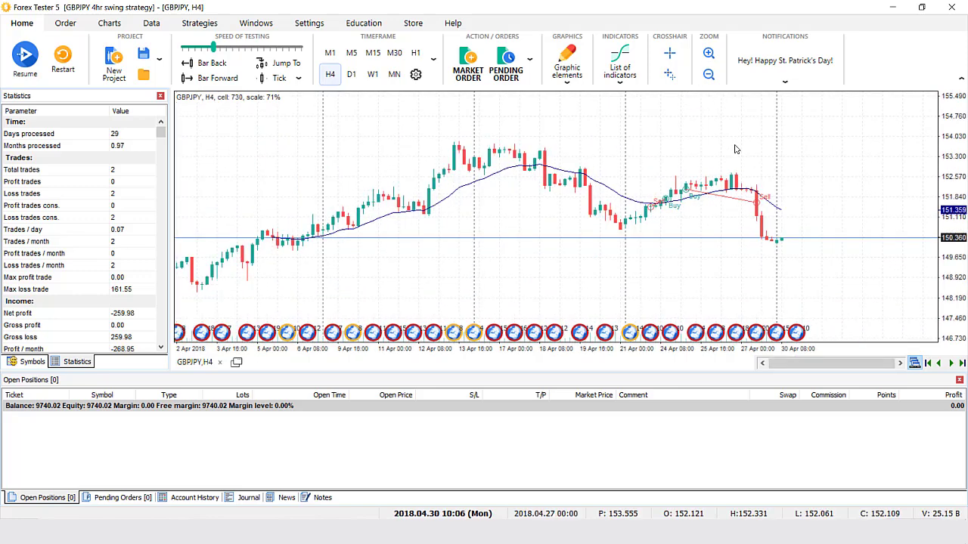
key(F2)
key(F2)
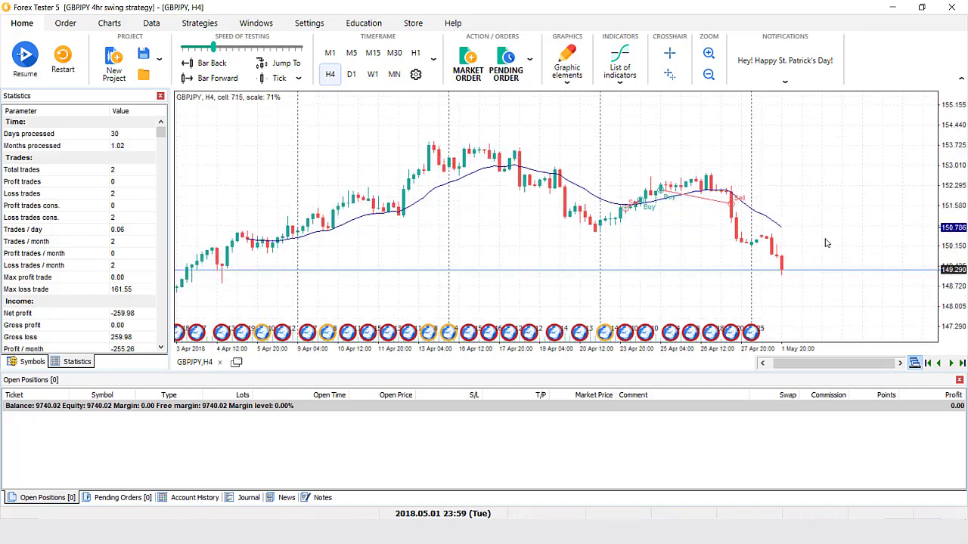
Step: Place a GBPJPY sell limit at 150.166 with its stop loss picked at 150.724
right_click(785, 246)
key(Escape)
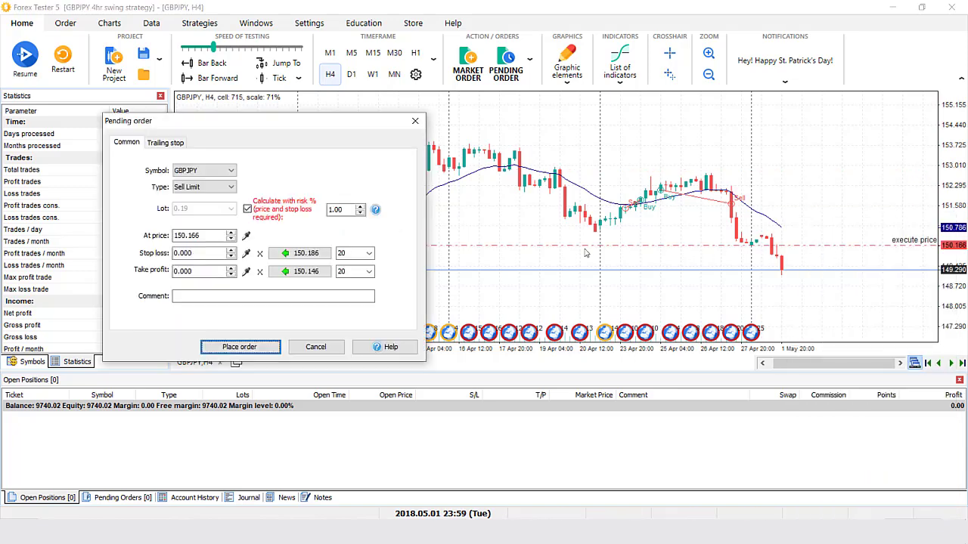
click(245, 252)
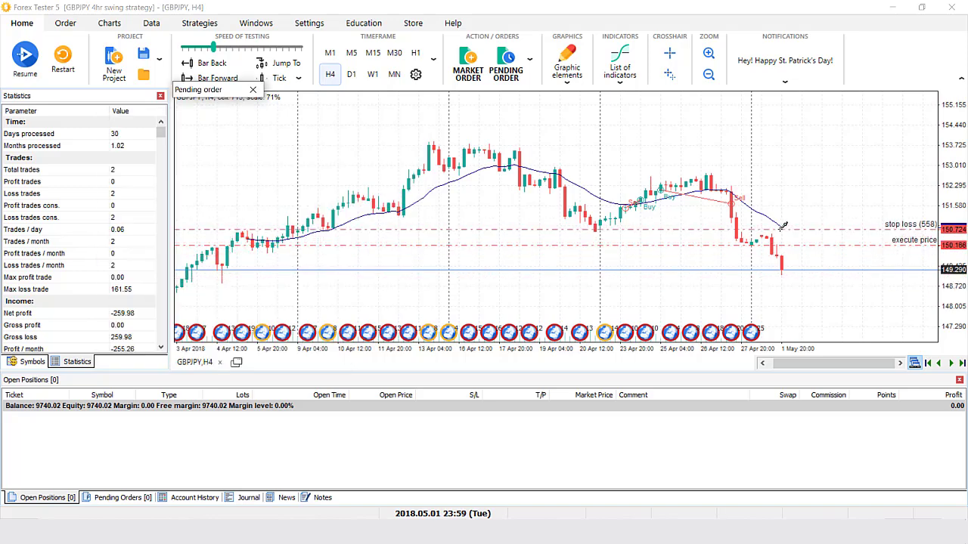
click(783, 226)
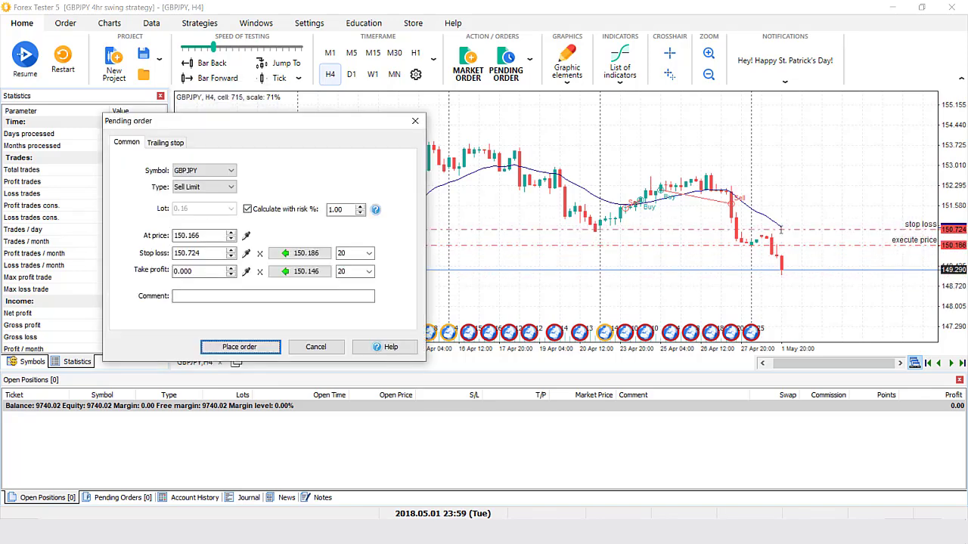
click(242, 346)
drag(960, 254, 951, 218)
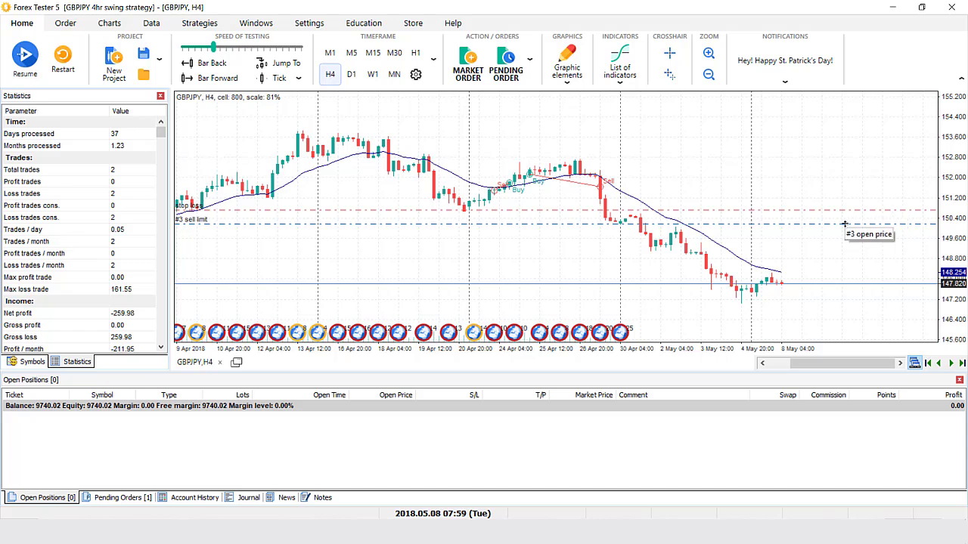
Step: Drag the #3 sell limit entry and its stop loss lower on the chart
drag(844, 224, 840, 273)
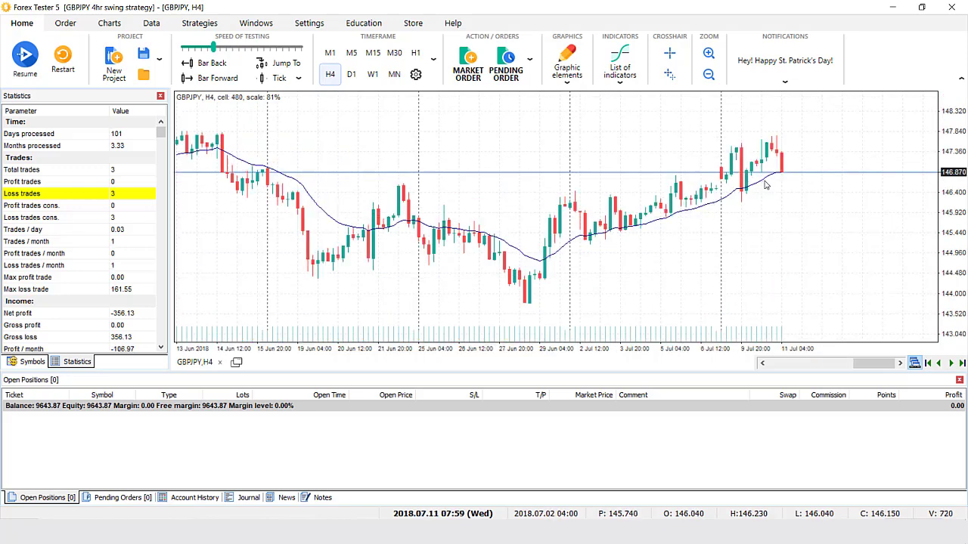
Step: Draw a rising trend line up from the late-June low
click(579, 82)
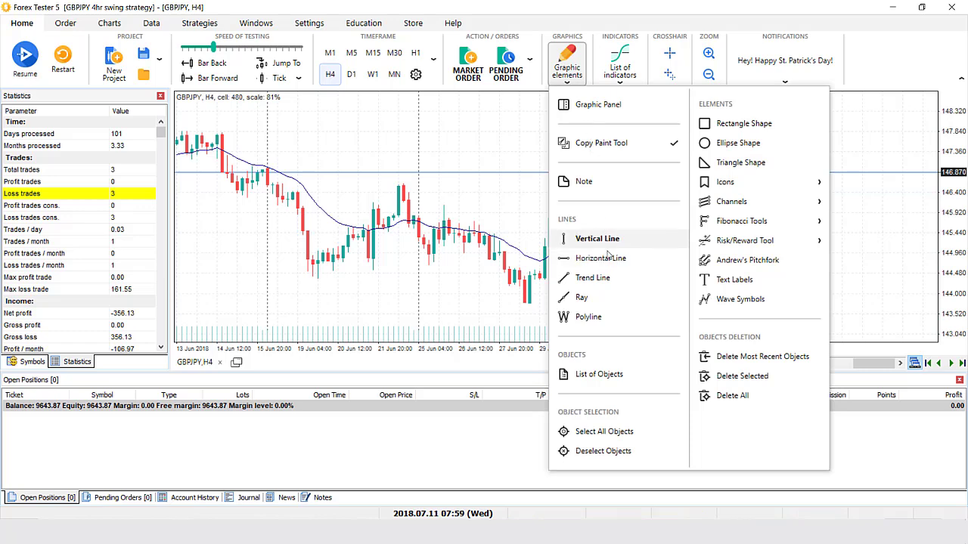
click(596, 277)
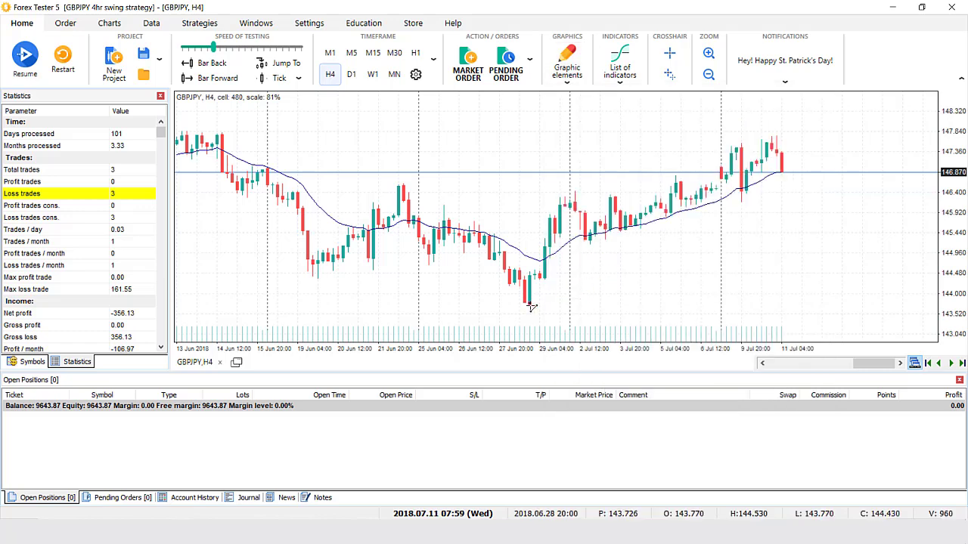
drag(530, 303, 873, 142)
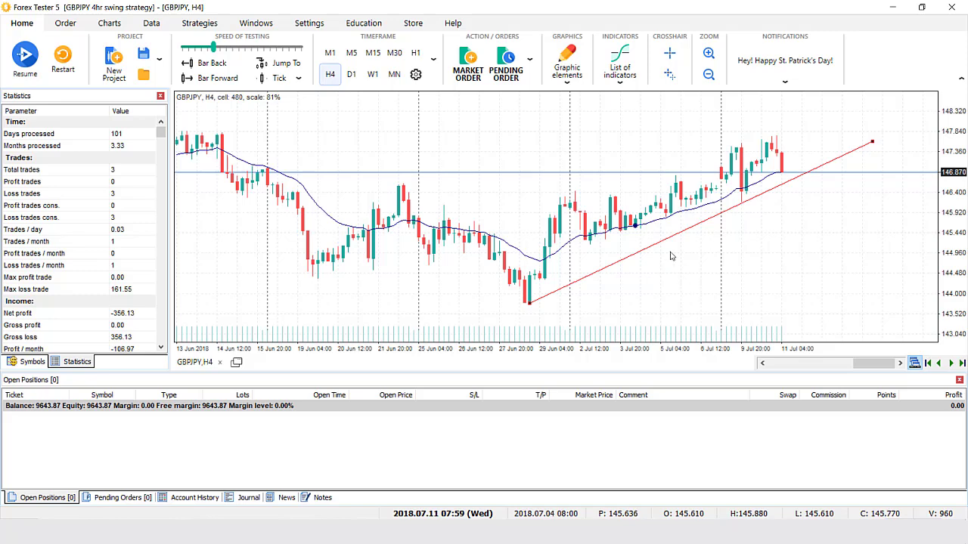
Step: Add a Fibonacci extension from the swing high to the swing low, then advance one bar
click(582, 76)
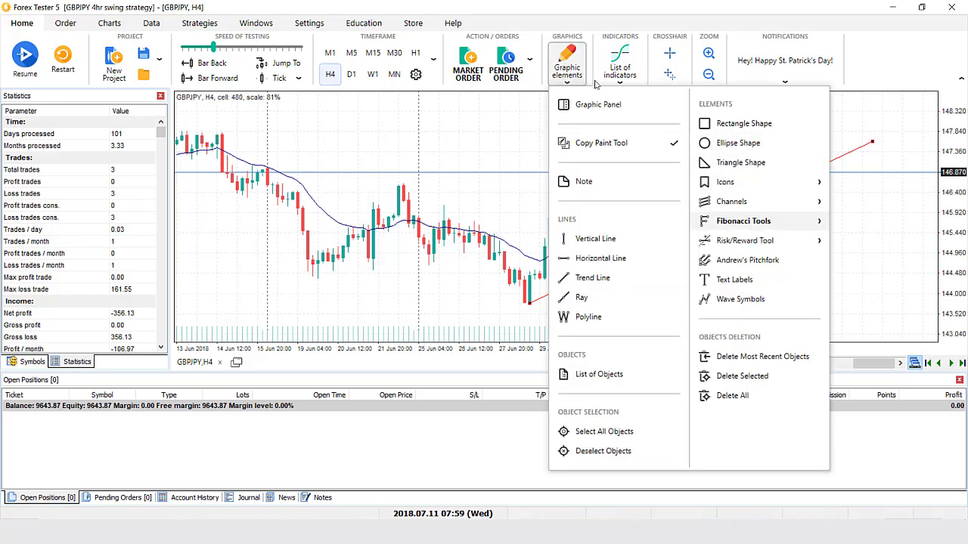
mouse_move(819, 223)
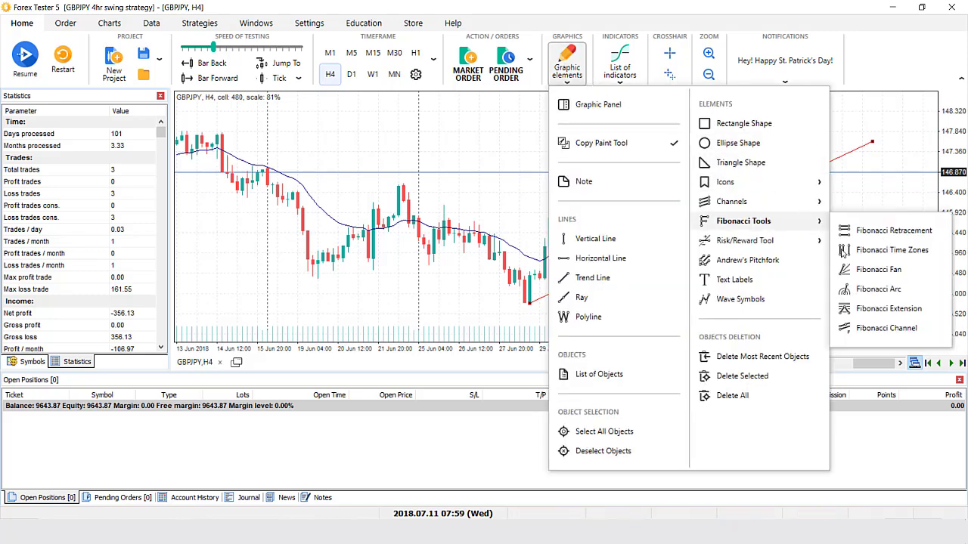
click(890, 309)
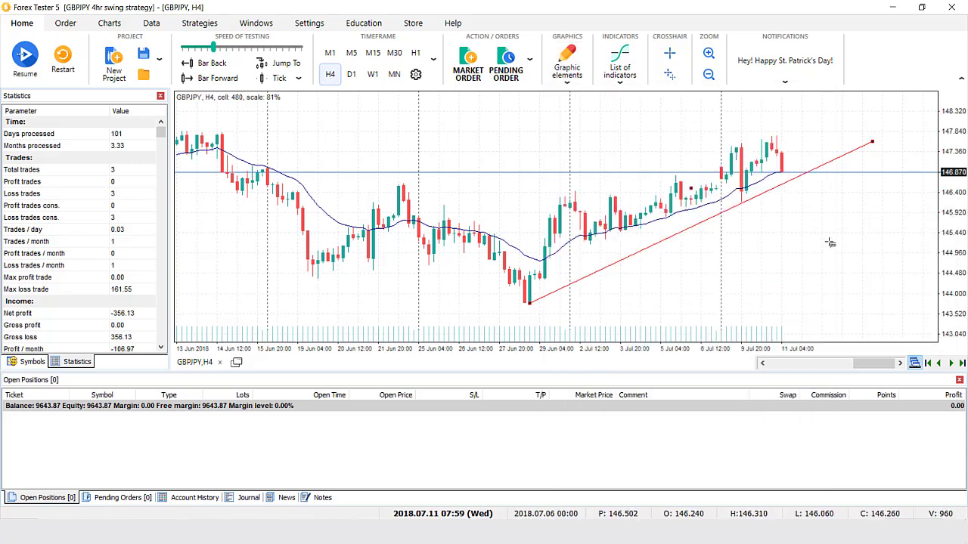
click(741, 144)
click(741, 204)
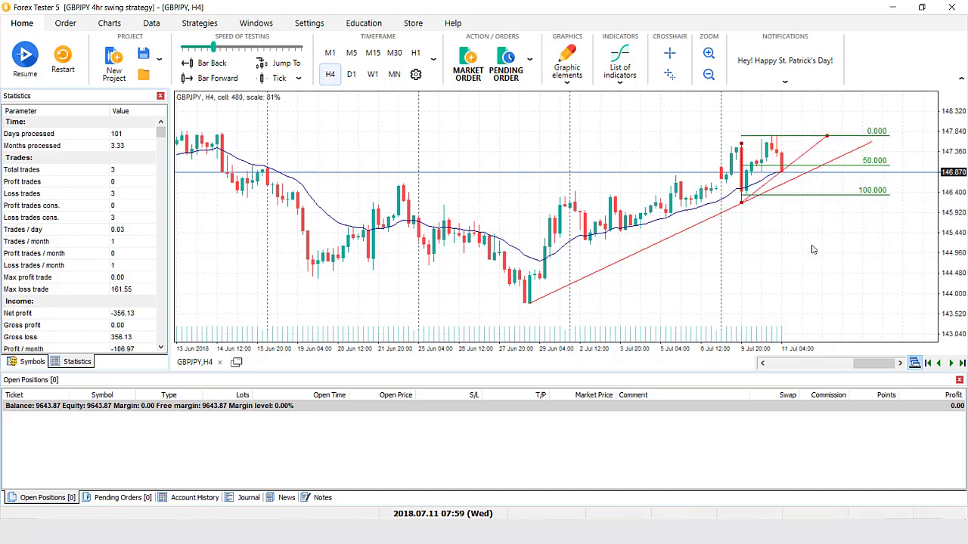
key(F2)
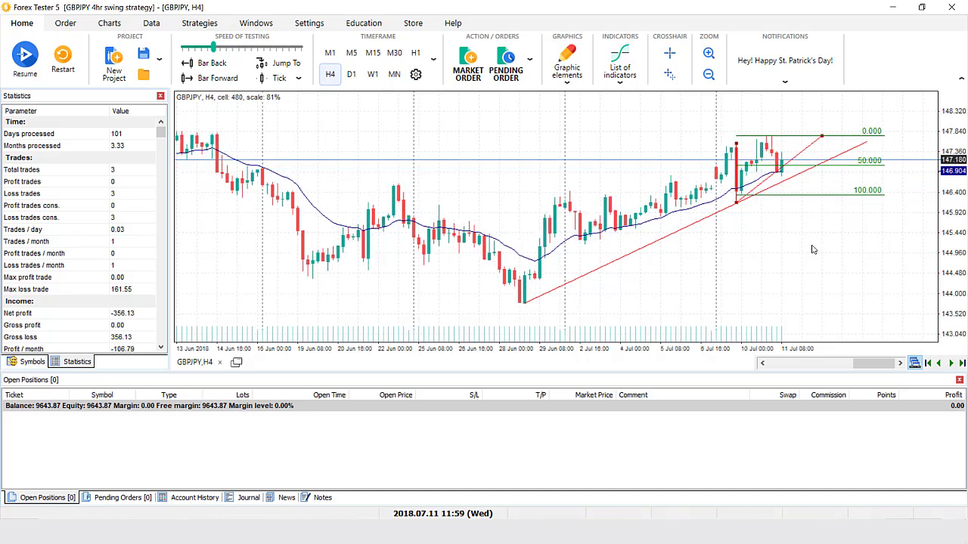
right_click(811, 234)
Step: Start a new market order sized at 1% risk and set it to buy
click(756, 213)
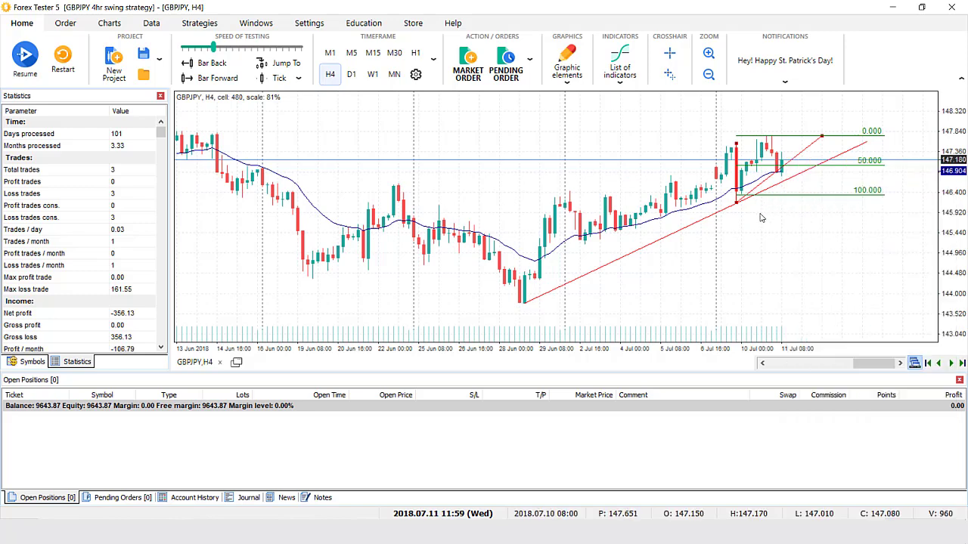
click(65, 22)
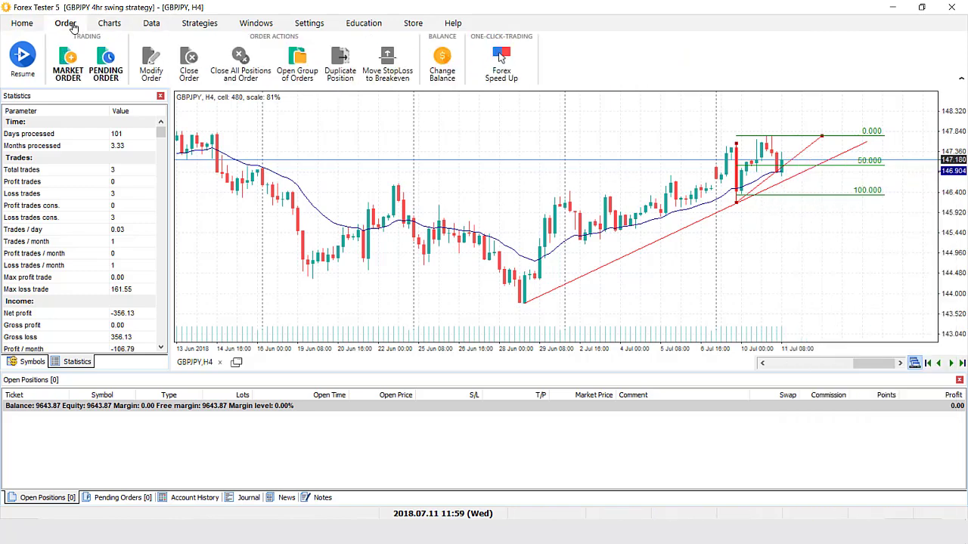
click(70, 68)
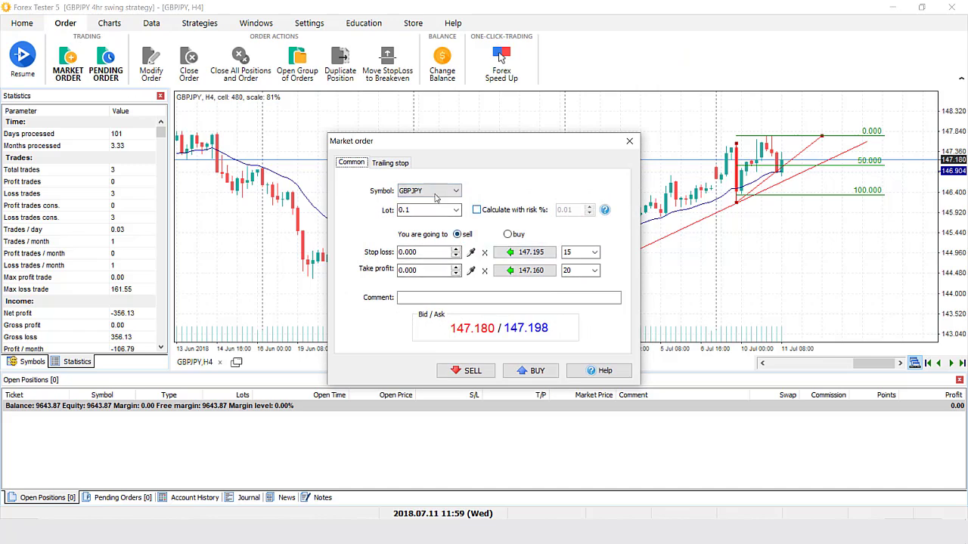
click(477, 211)
click(477, 211)
click(477, 210)
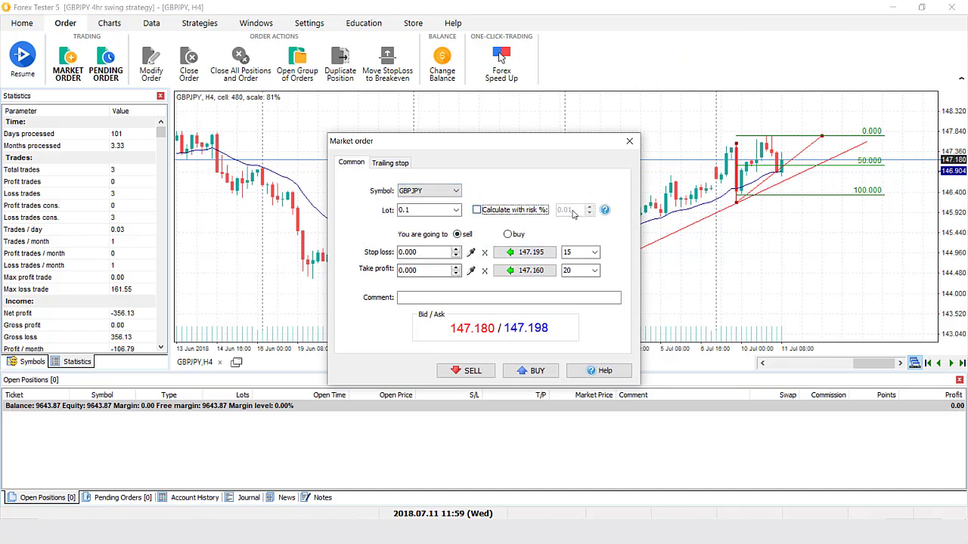
click(477, 210)
double_click(569, 209)
text(1)
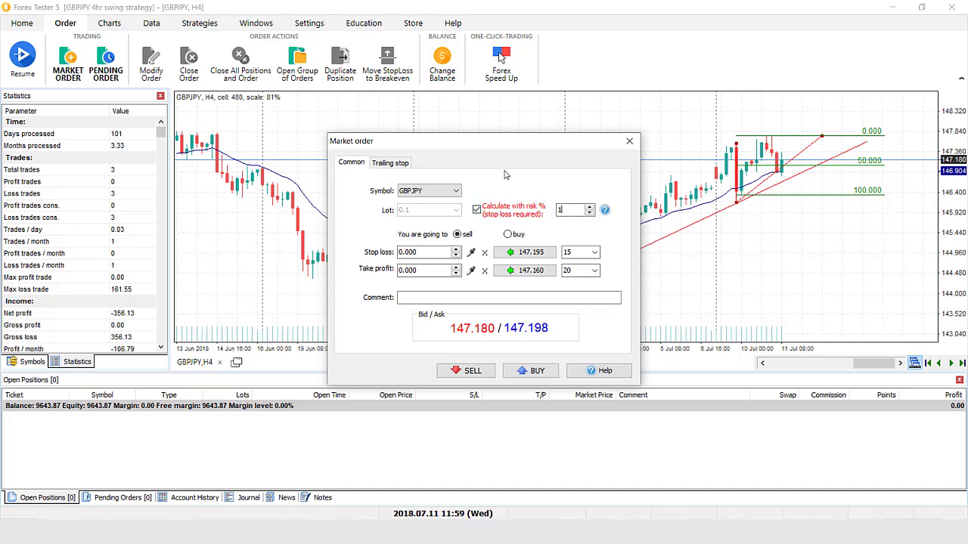
click(515, 234)
Step: Pick stop loss 146.696 and take profit 148.203 on the chart, then place the buy
click(471, 252)
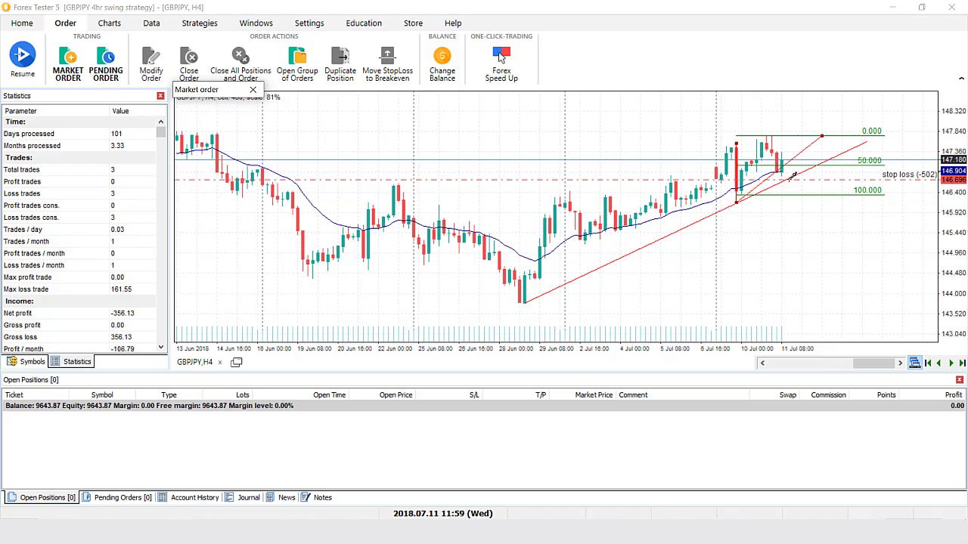
click(791, 176)
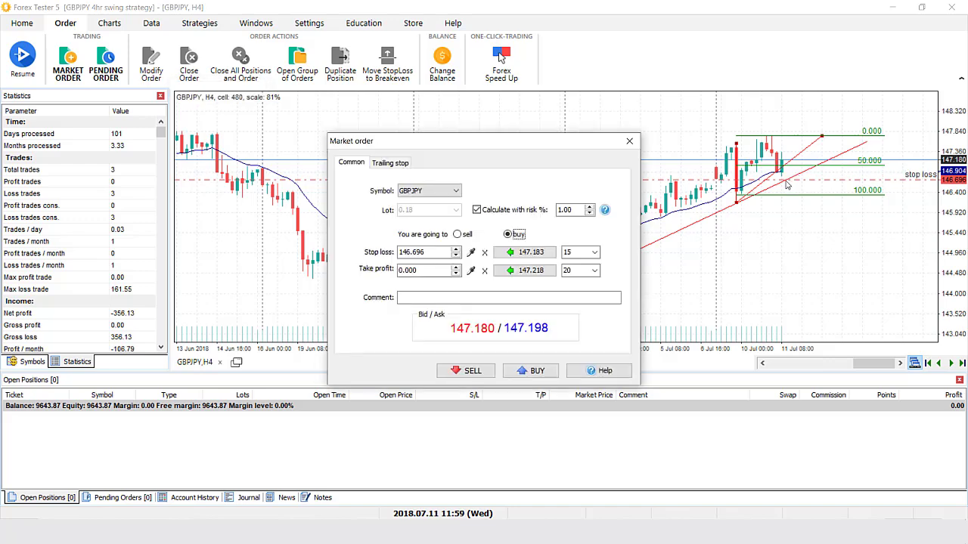
click(470, 270)
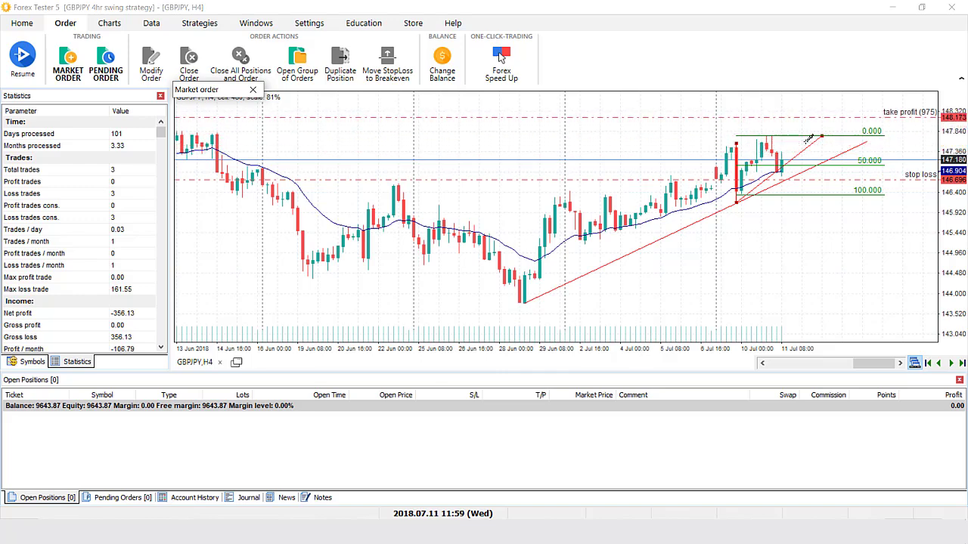
click(786, 112)
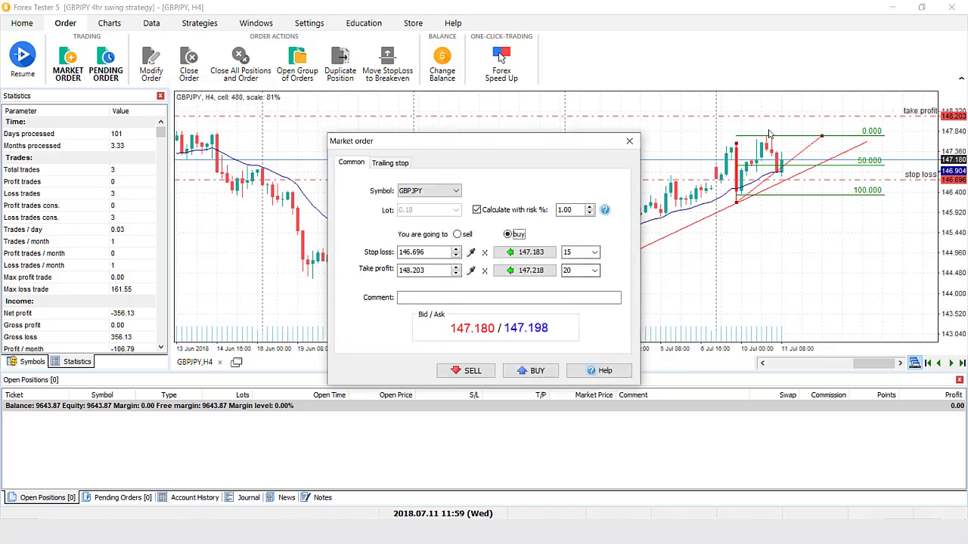
click(523, 371)
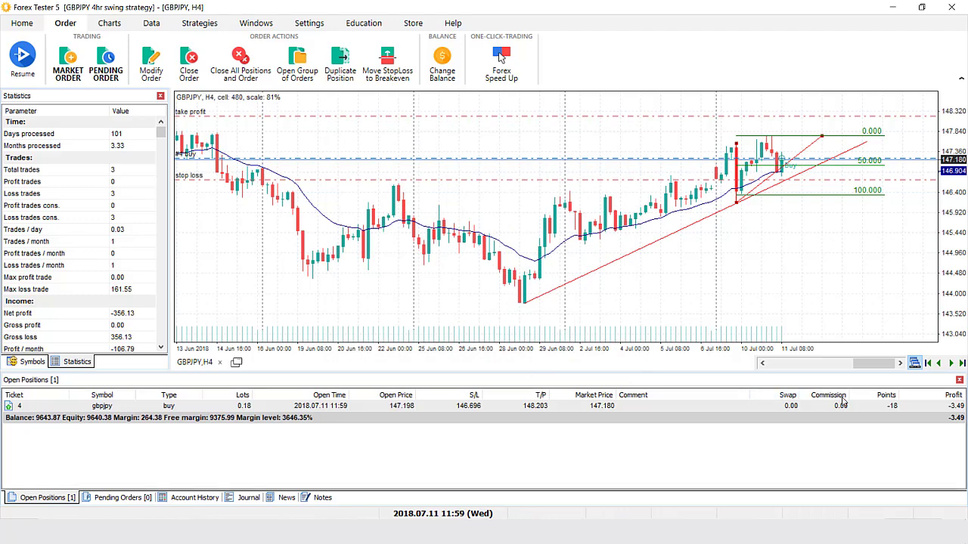
Step: Advance the test until the buy closes at its 148.203 take profit and show Account History
key(F8)
key(F8)
key(F8)
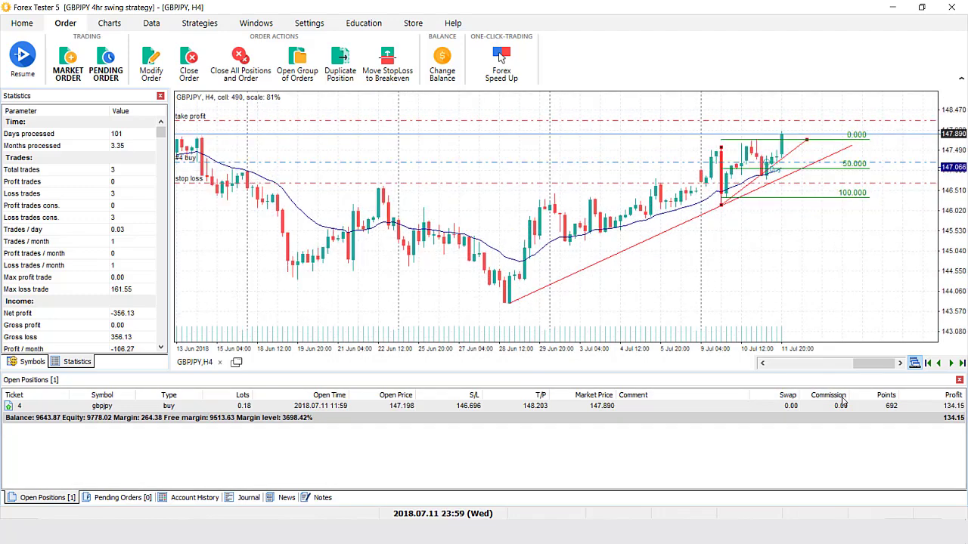
key(F8)
key(F8)
key(F8)
key(F8)
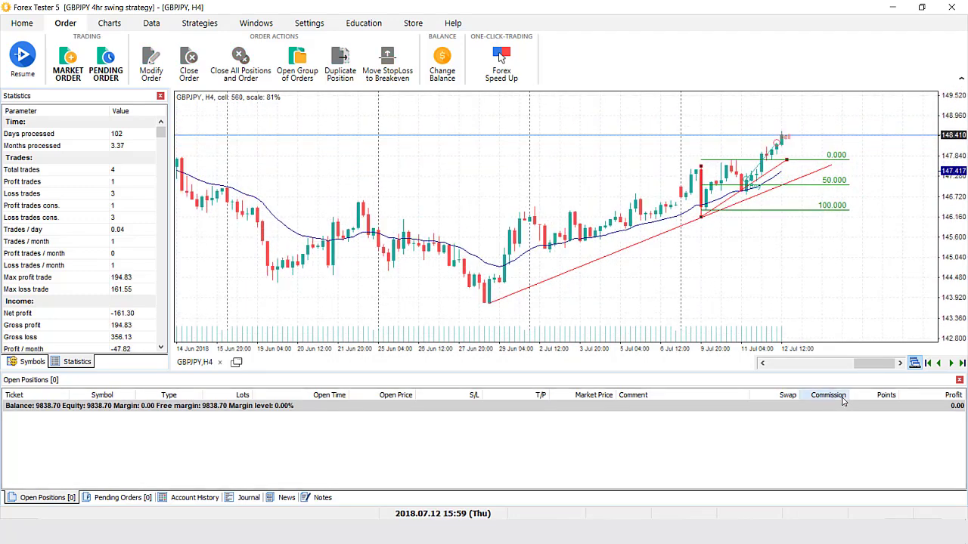
click(182, 499)
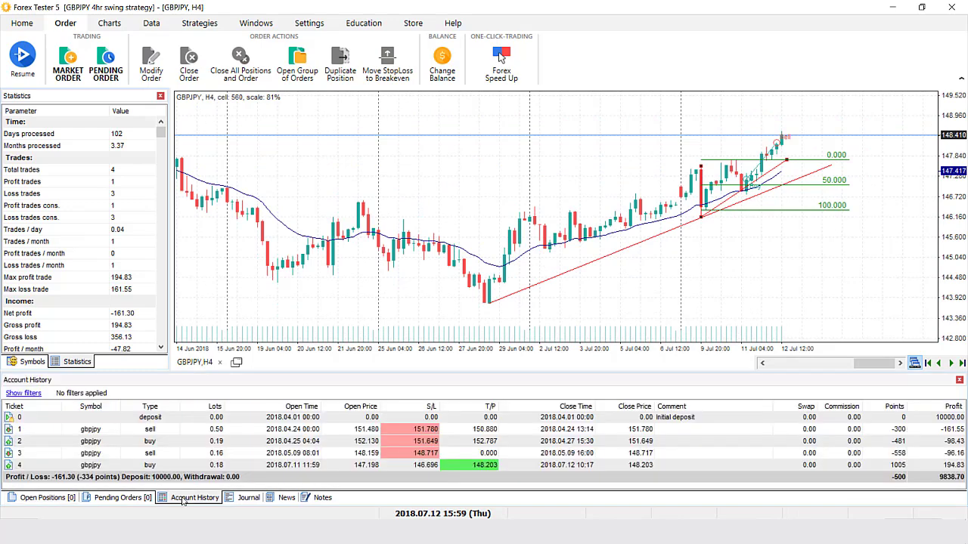
Step: Highlight winning trade 4 and the total, profit and loss trade counts in Statistics
click(491, 467)
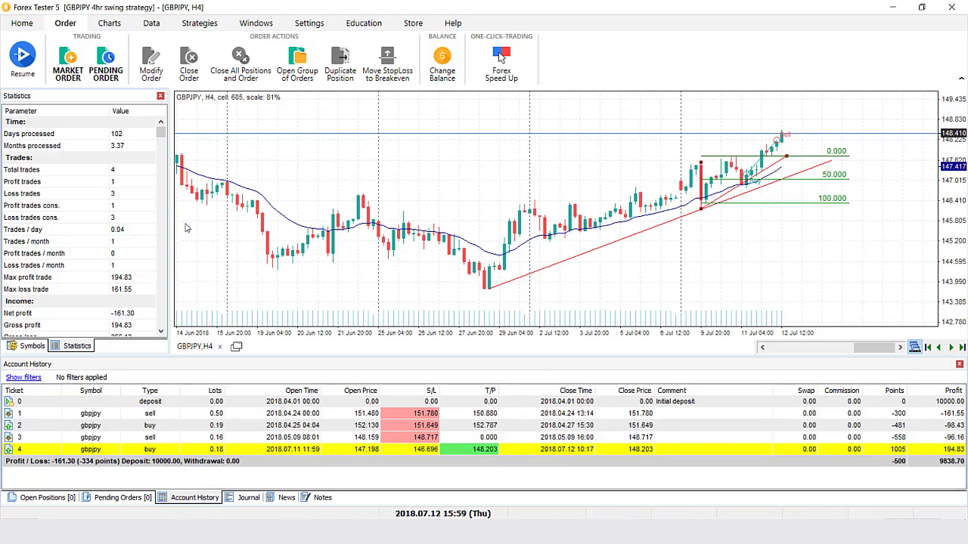
click(53, 173)
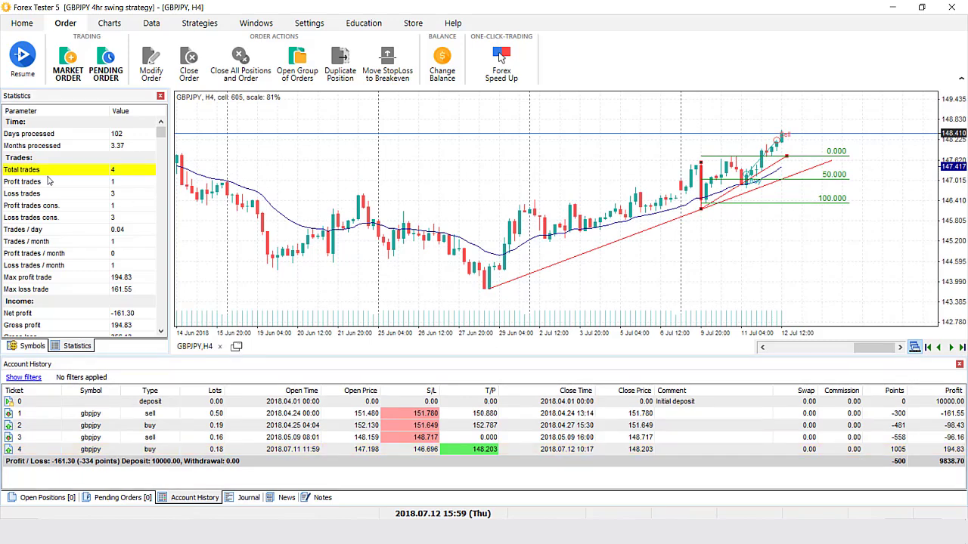
click(43, 184)
click(110, 194)
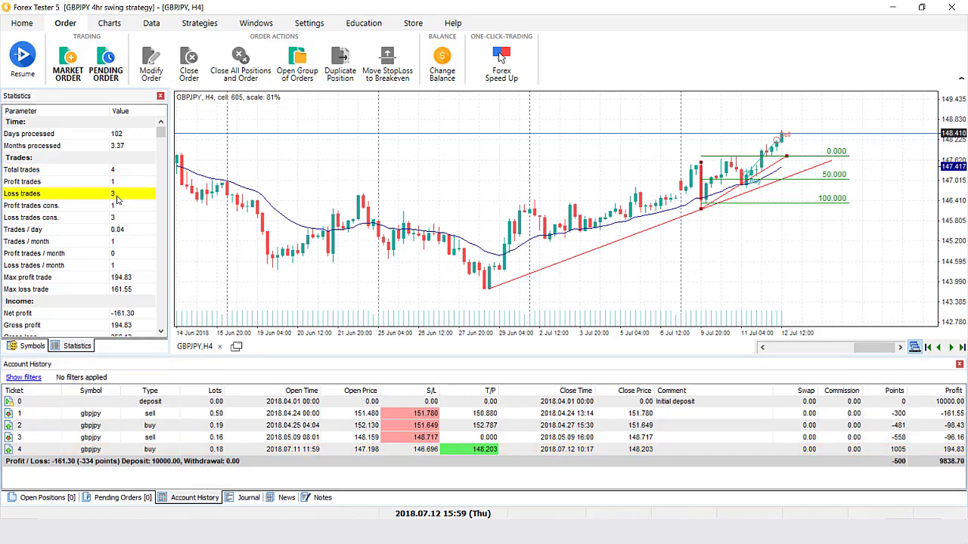